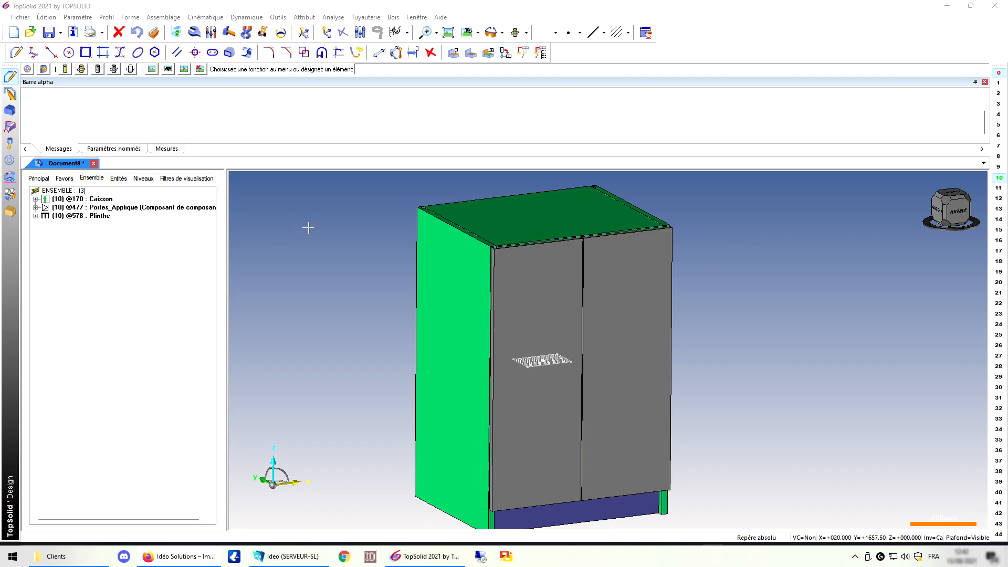
- Choose the Poignée_Baton standard component with code Ø10E128 from the Lmc furniture handles for inclusion
key("F3")
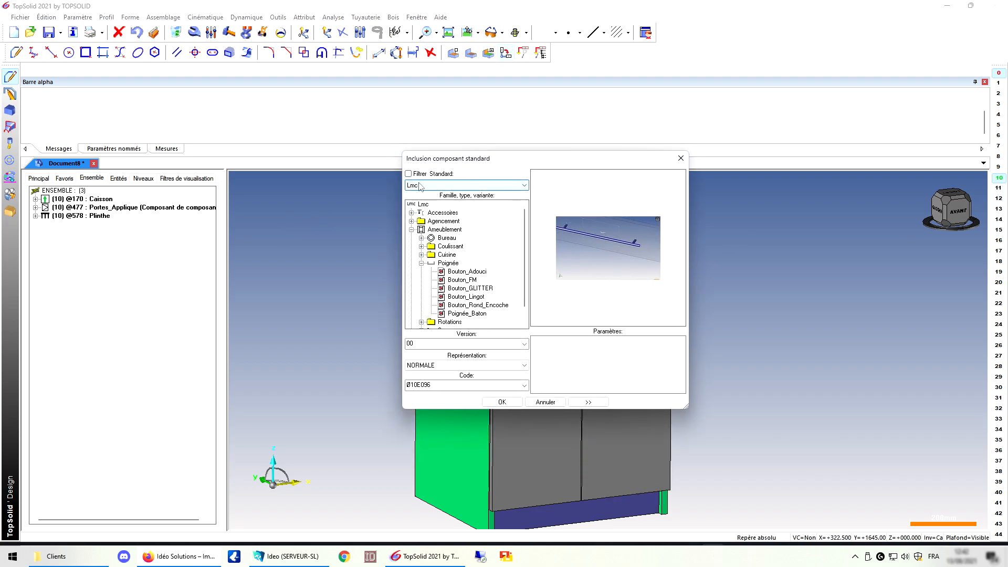
left_click(465, 313)
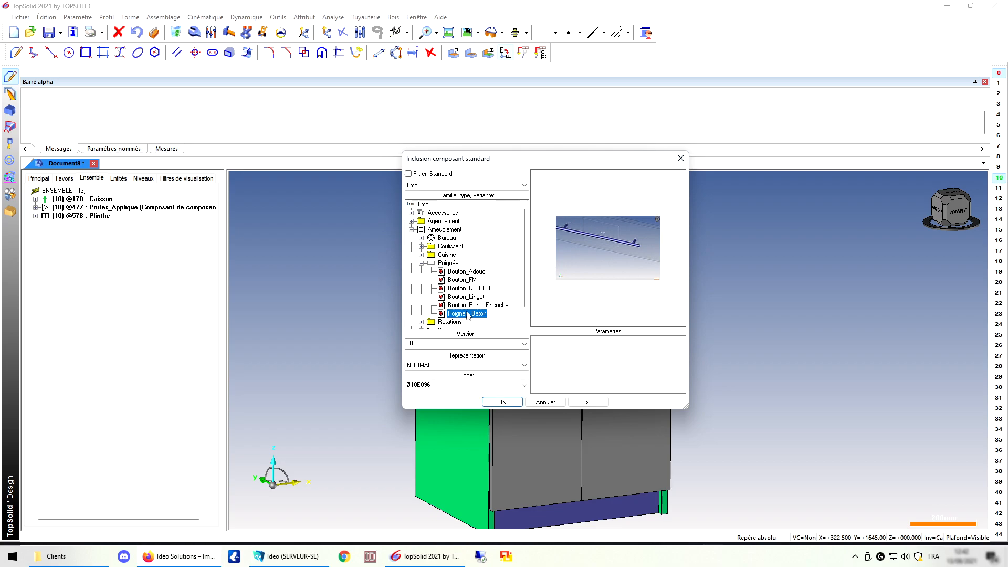
left_click(440, 387)
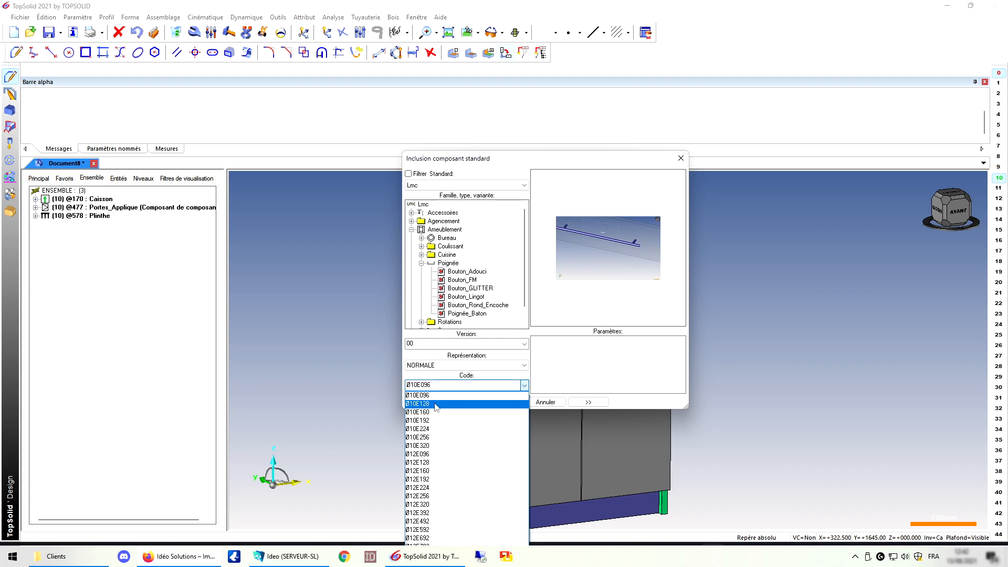
left_click(435, 404)
left_click(497, 404)
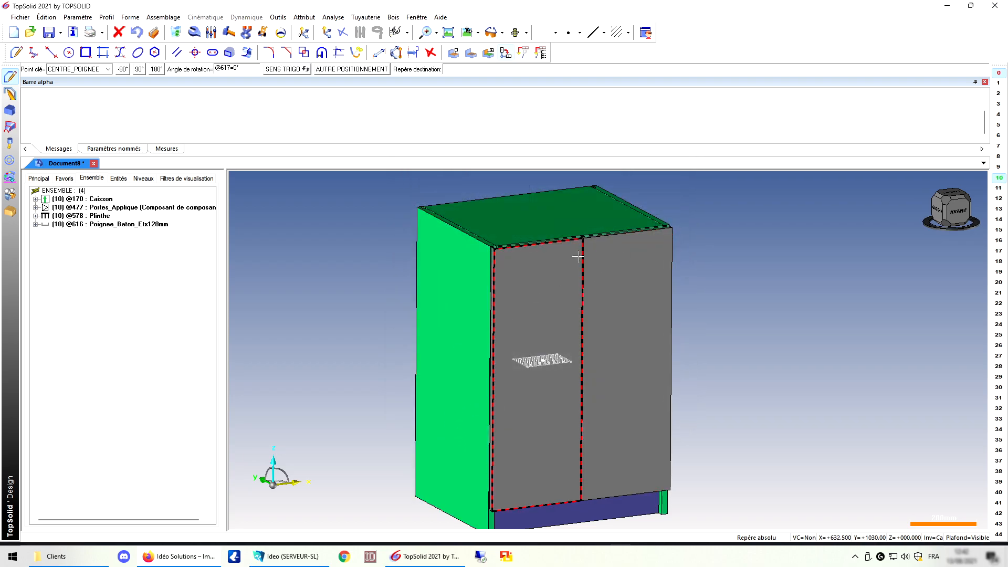
- Place the bar handle horizontally on the left door, about 35 mm below its upper edge and 132.5 mm from its inner edge
left_click(547, 260)
scroll(549, 261, "up", 3)
scroll(548, 261, "up", 4)
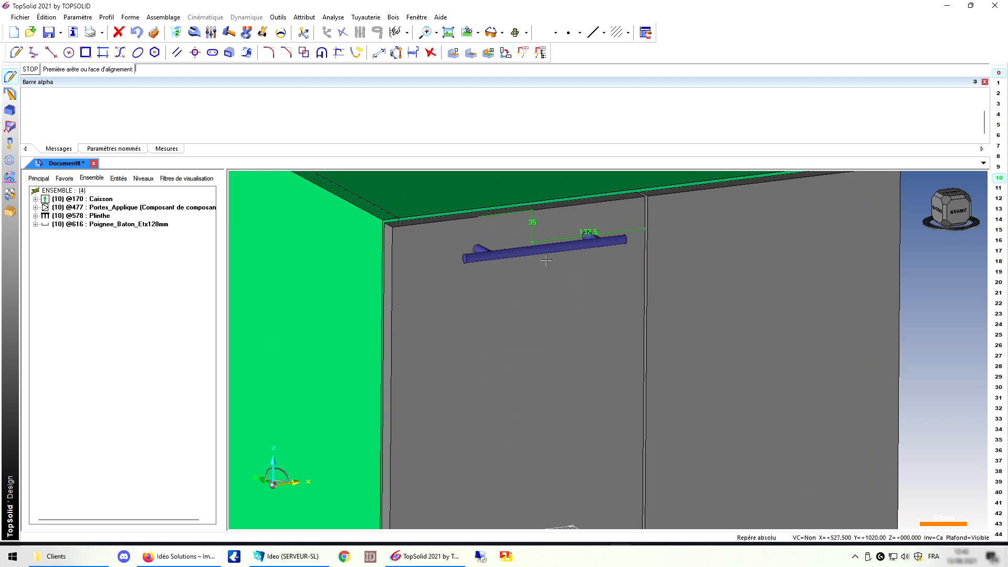
scroll(527, 262, "down", 3)
key("Escape")
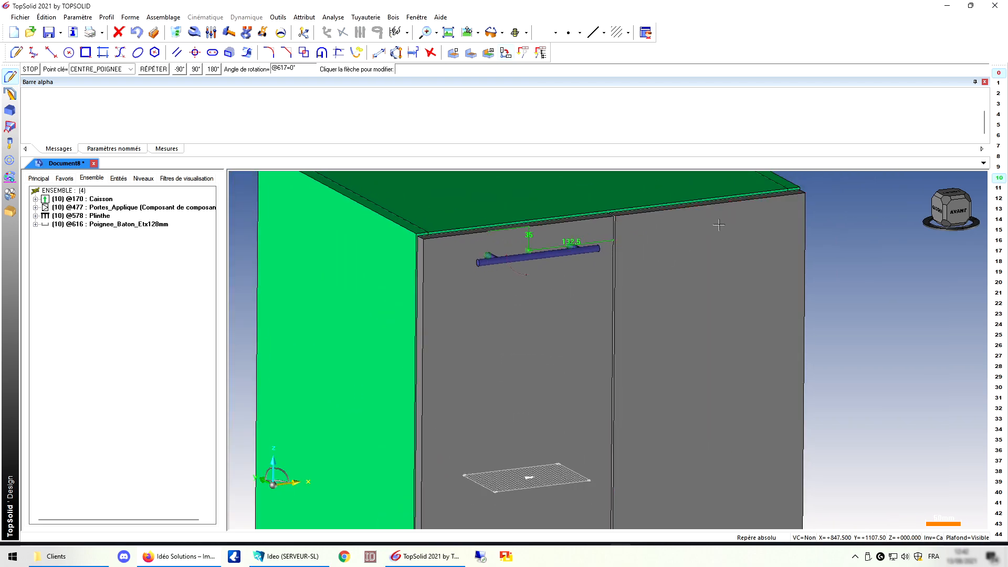
key("Escape")
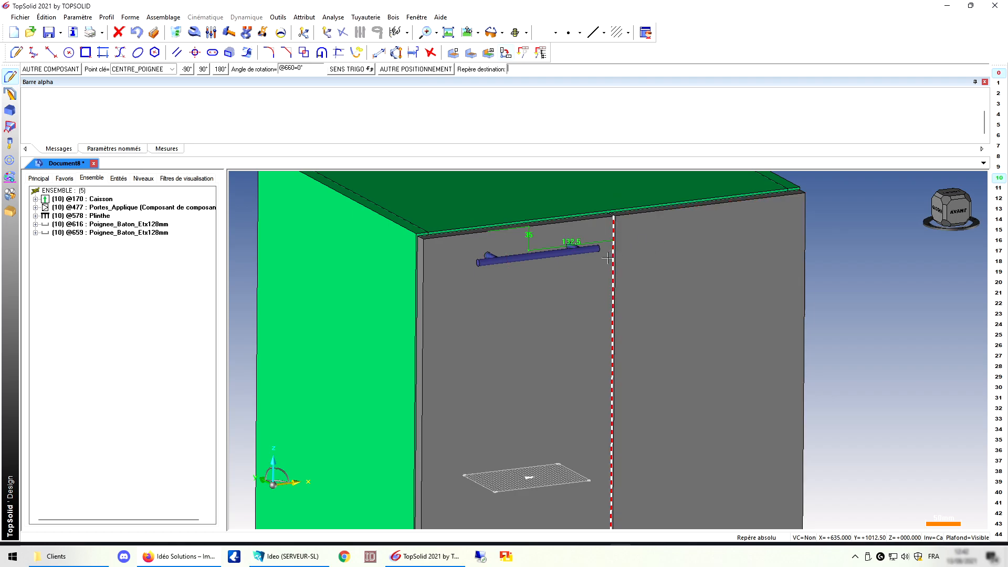
scroll(548, 271, "up", 2)
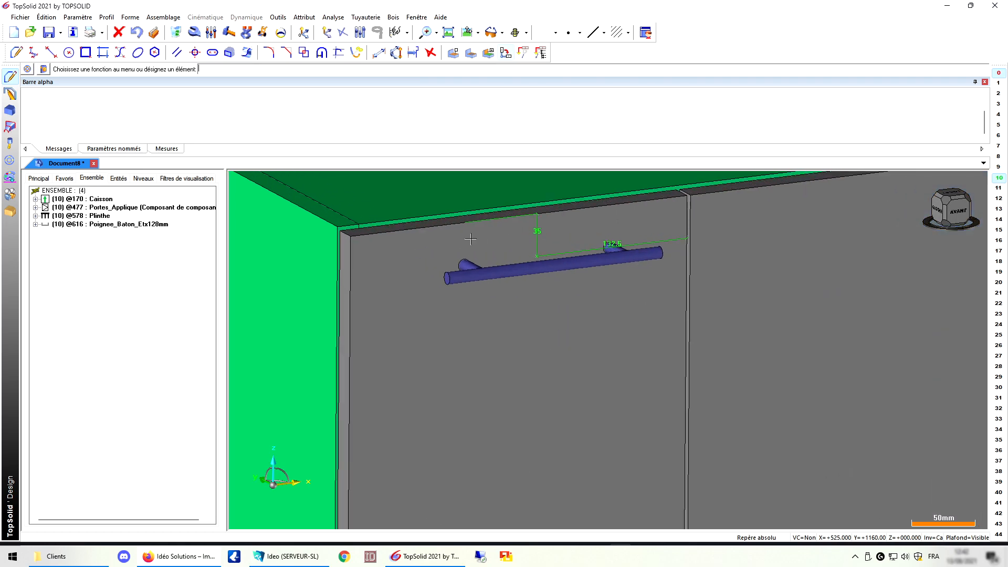
left_click(193, 33)
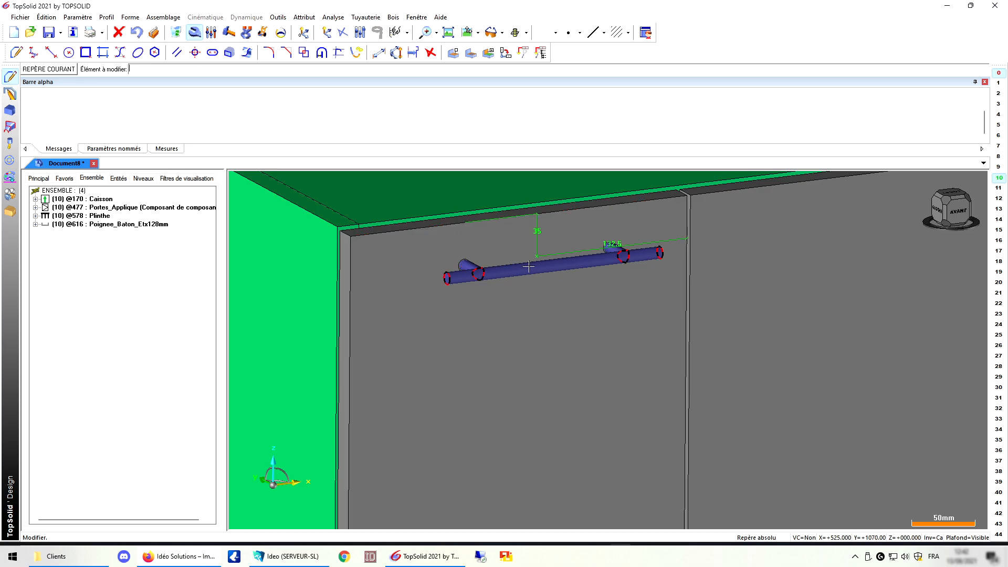
scroll(528, 267, "down", 2)
mouse_move(665, 290)
middle_mouse_down()
mouse_move(567, 288)
mouse_move(655, 298)
middle_mouse_up()
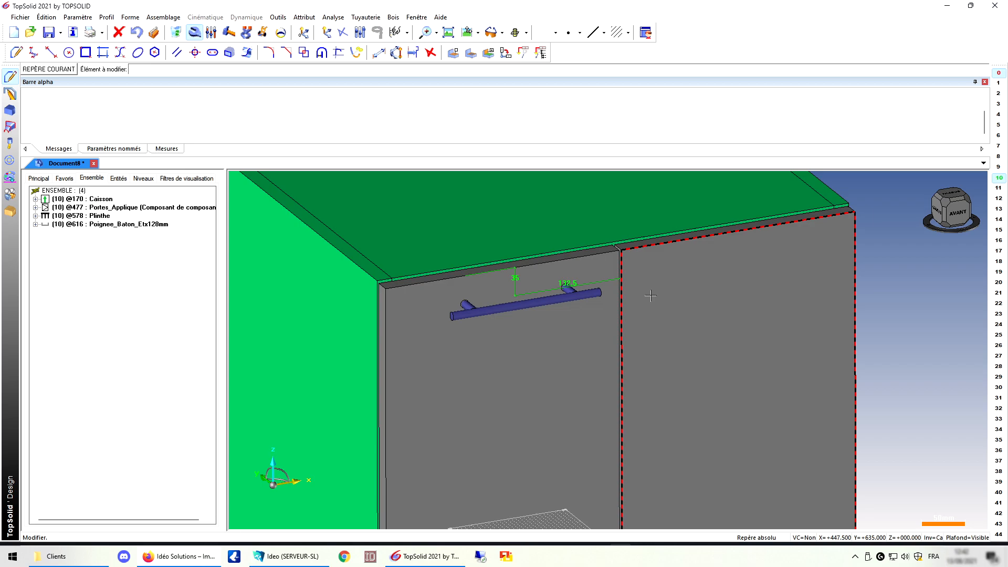
left_click(108, 227)
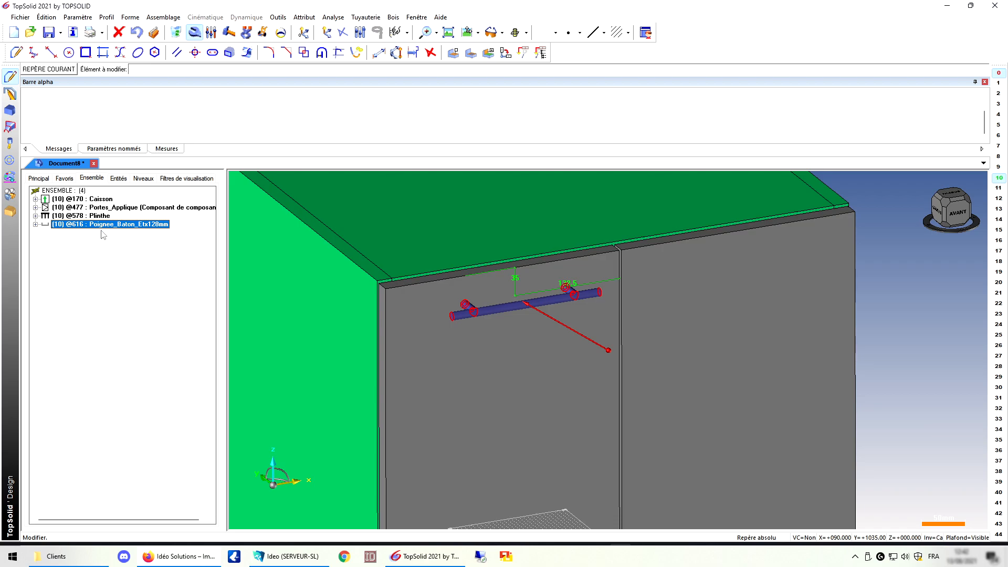
scroll(540, 247, "down", 5)
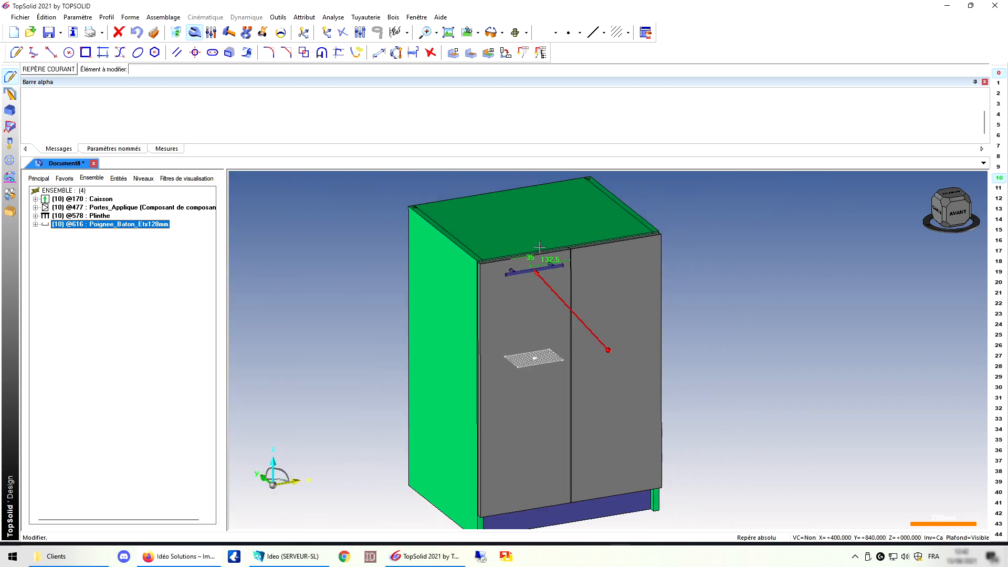
scroll(521, 270, "up", 5)
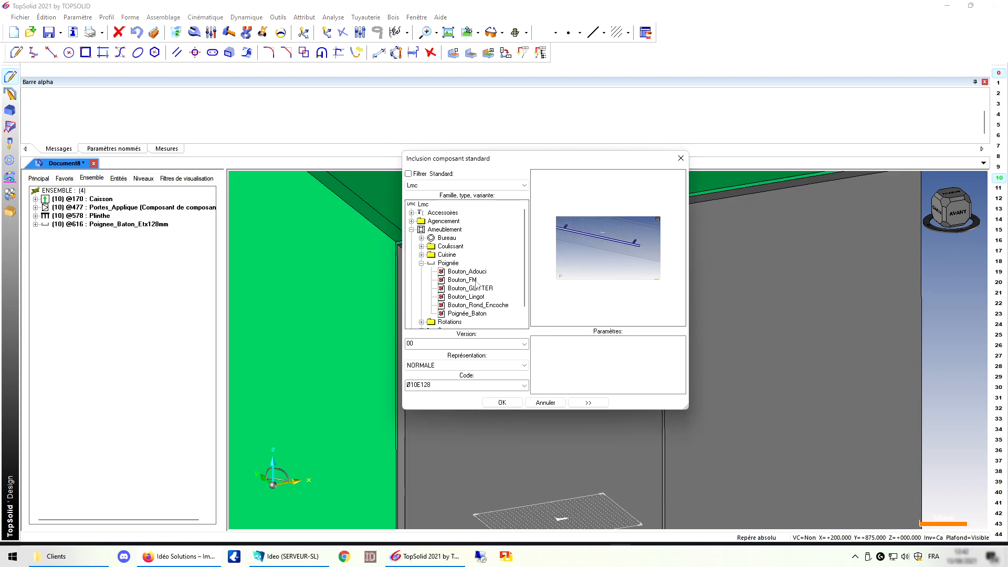
- Choose the Bouton_Rond_Encoche standard component with code H22xØ15 for inclusion
left_click(492, 306)
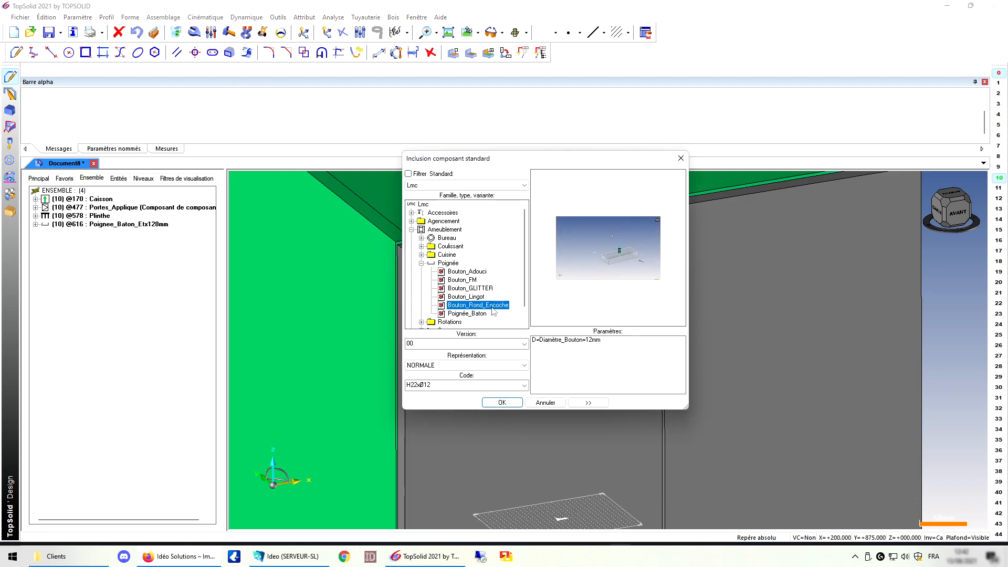
left_click(524, 386)
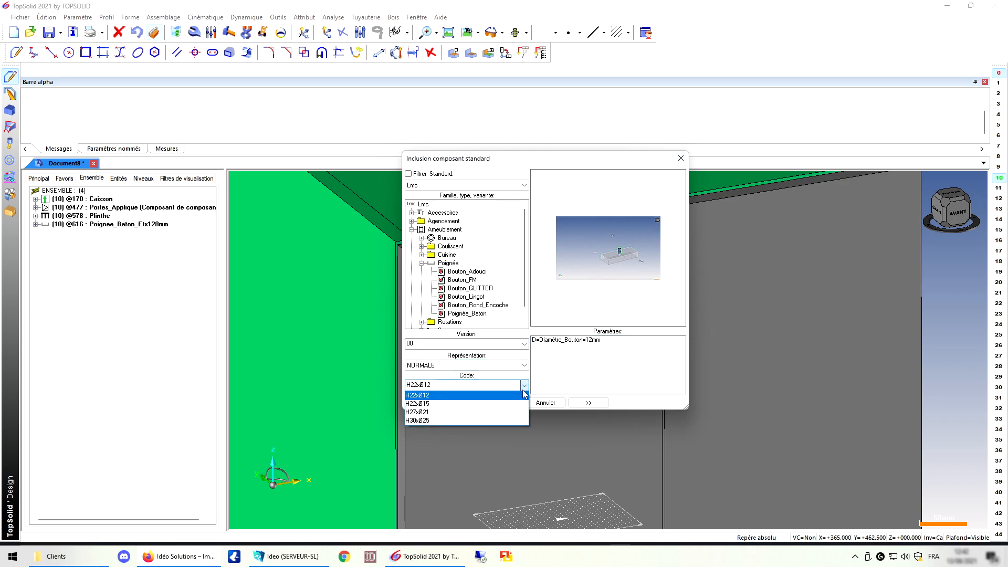
left_click(435, 404)
left_click(497, 402)
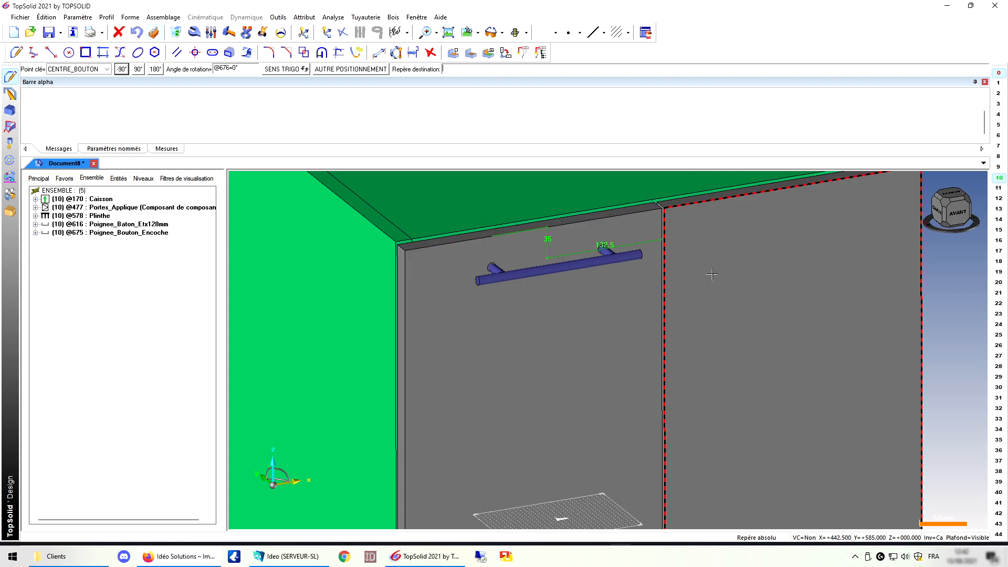
- Place the round knob on the right door, about 32.5 mm below its upper edge and 50 mm from its inner edge, rotated -180°
left_click(708, 230)
scroll(725, 231, "up", 3)
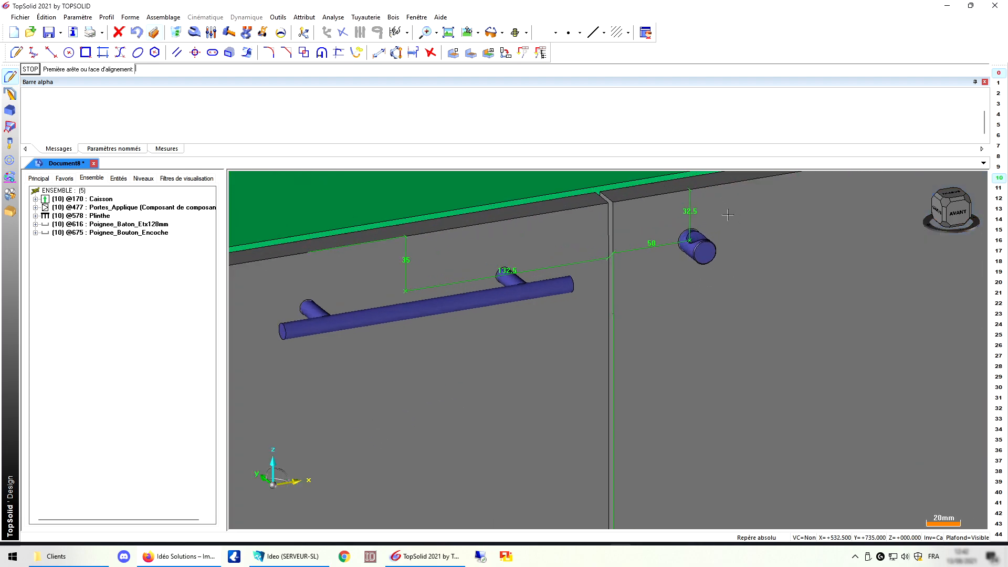
left_click(732, 235)
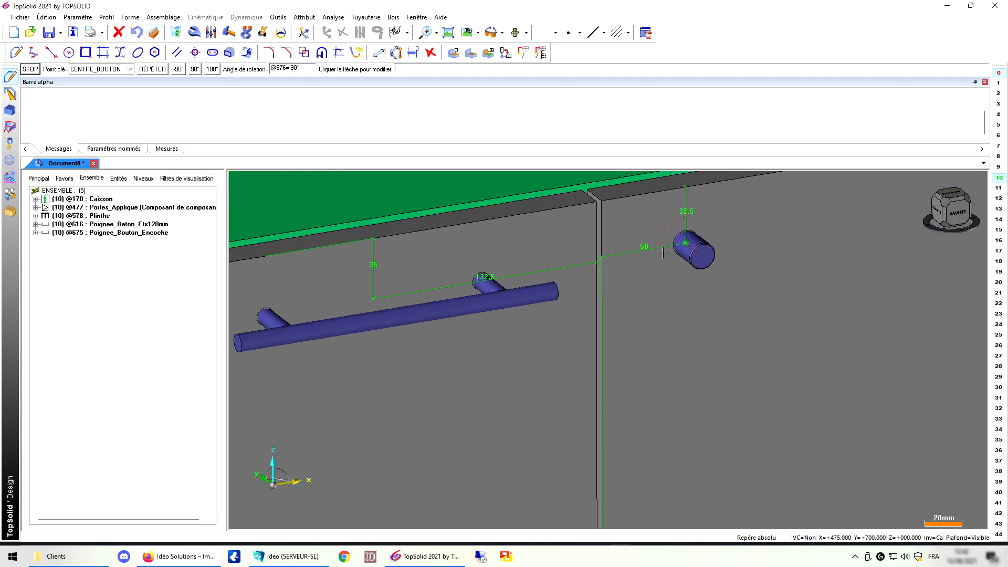
left_click(683, 218)
scroll(664, 251, "down", 3)
middle_click_drag(656, 255, 708, 264)
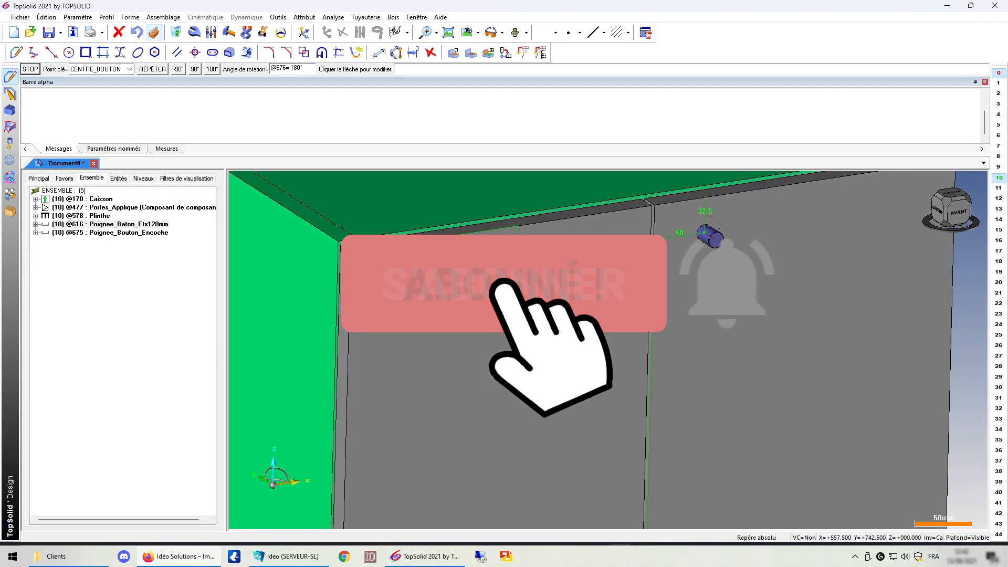
- Finish positioning the round knob and apply its automatic PERCAGE_BOUTON drilling process
middle_click(709, 264)
scroll(566, 244, "down", 6)
middle_click_drag(566, 247, 605, 257)
scroll(593, 233, "up", 5)
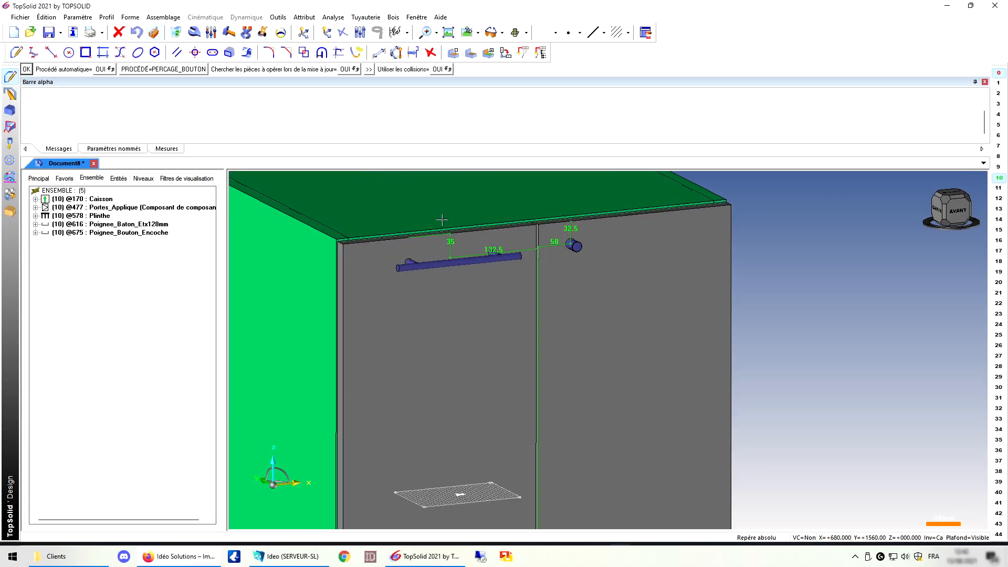
left_click(27, 69)
- Change the bar handle on the left door to code Ø12E192
left_click(194, 32)
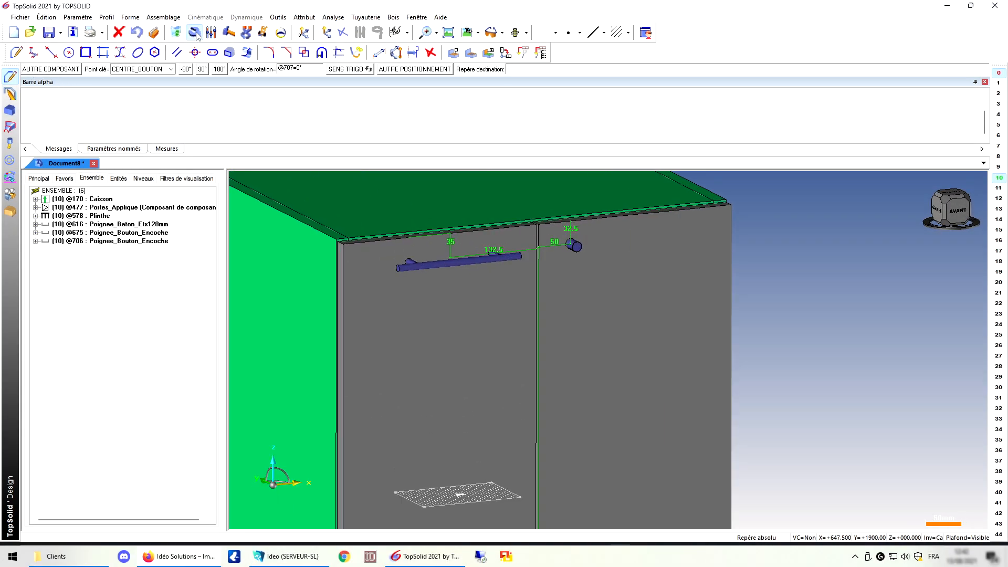
left_click(415, 267)
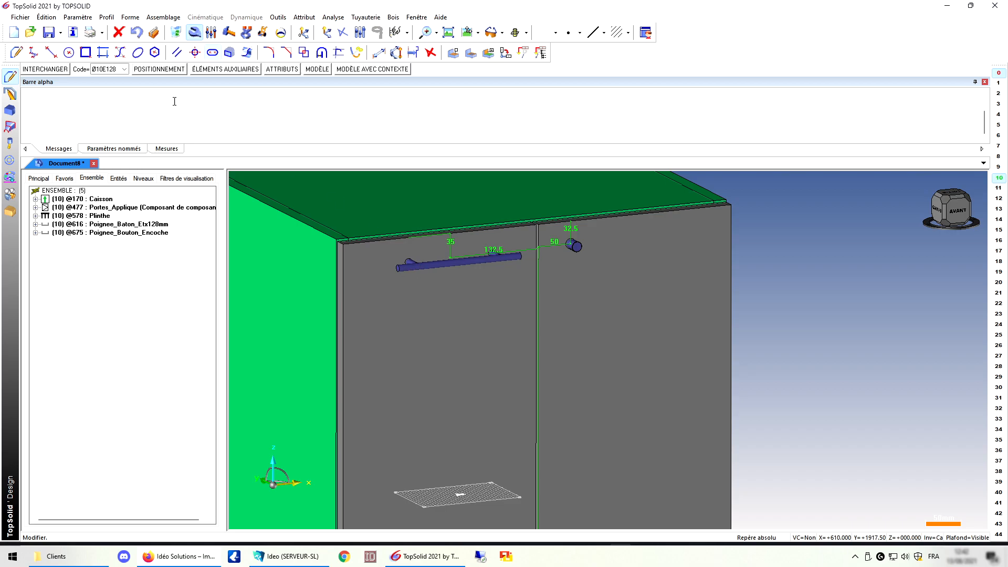
left_click(104, 70)
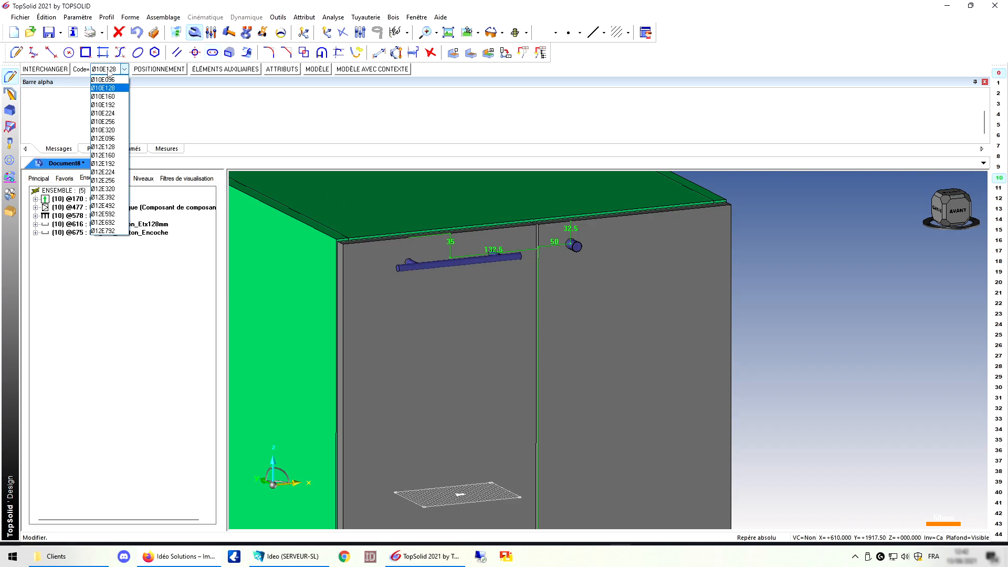
left_click(110, 163)
mouse_move(573, 289)
middle_mouse_down()
mouse_move(457, 293)
mouse_move(567, 293)
middle_mouse_up()
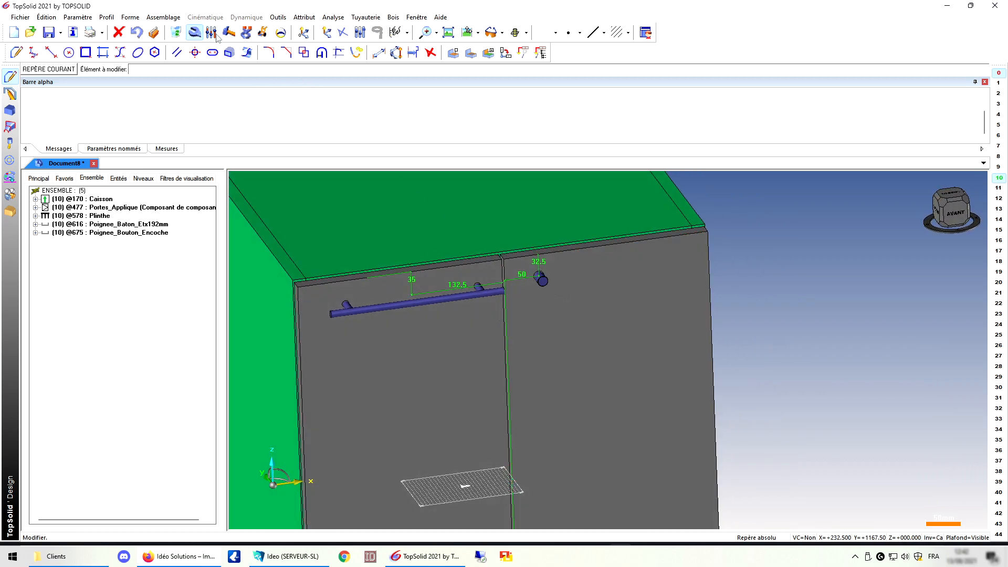
- Set the bar handle's distances to 50 mm from the left door's upper edge and 150 mm from its inner edge
left_click(211, 32)
left_click(412, 281)
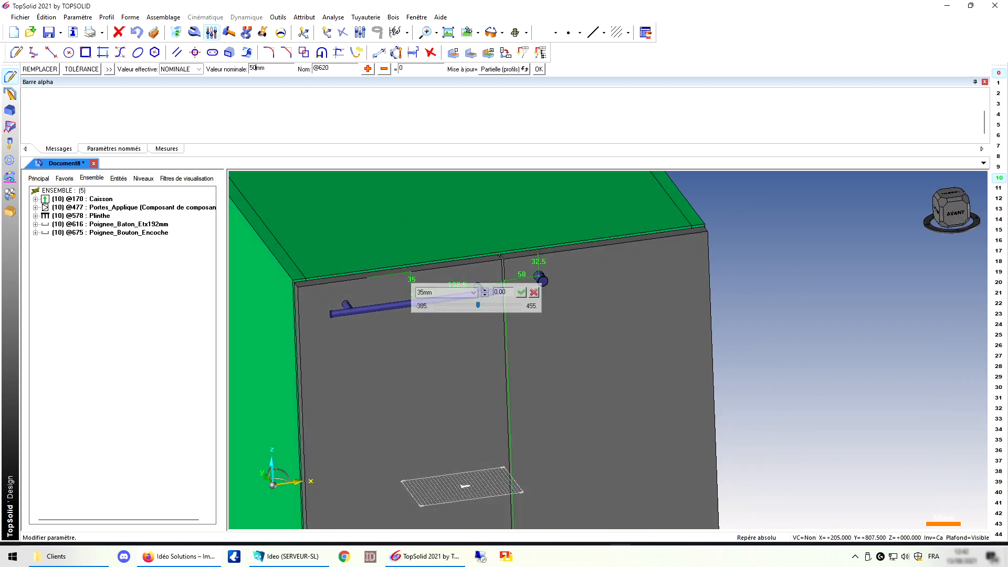
type("50")
key("Return")
left_click(455, 297)
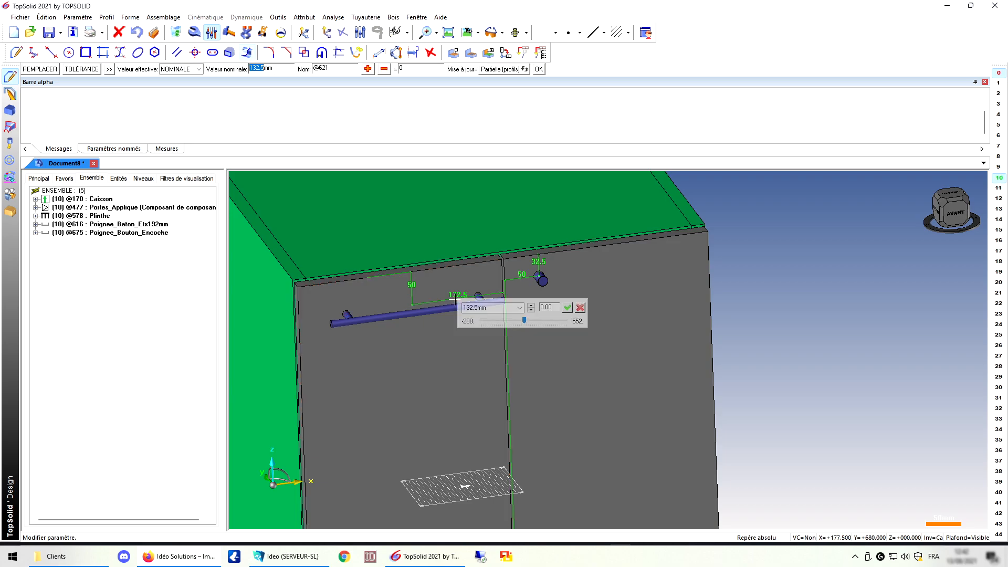
type("150")
key("Return")
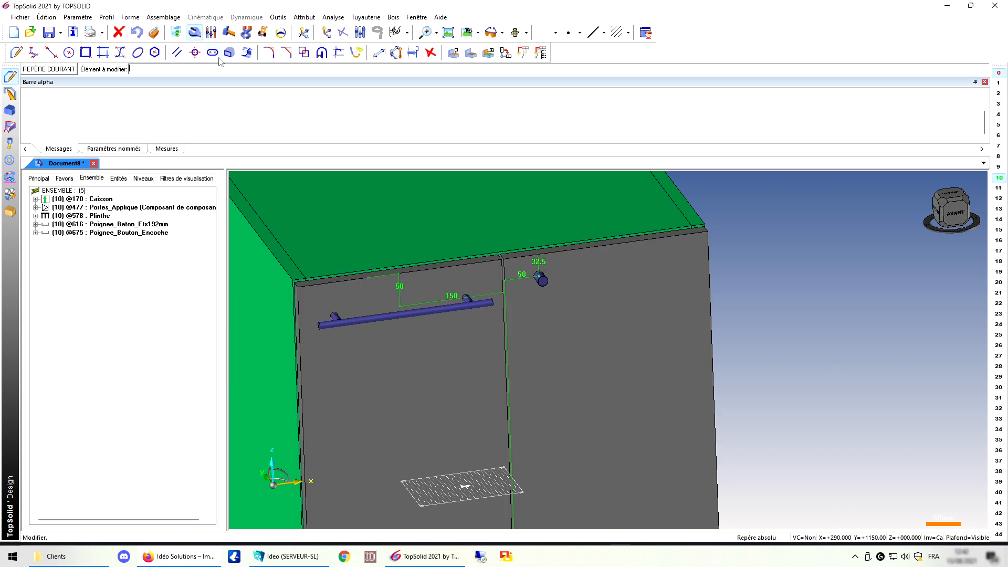
- Modify the bar handle's positioning by rotating it -90° so it stands vertically
left_click(404, 314)
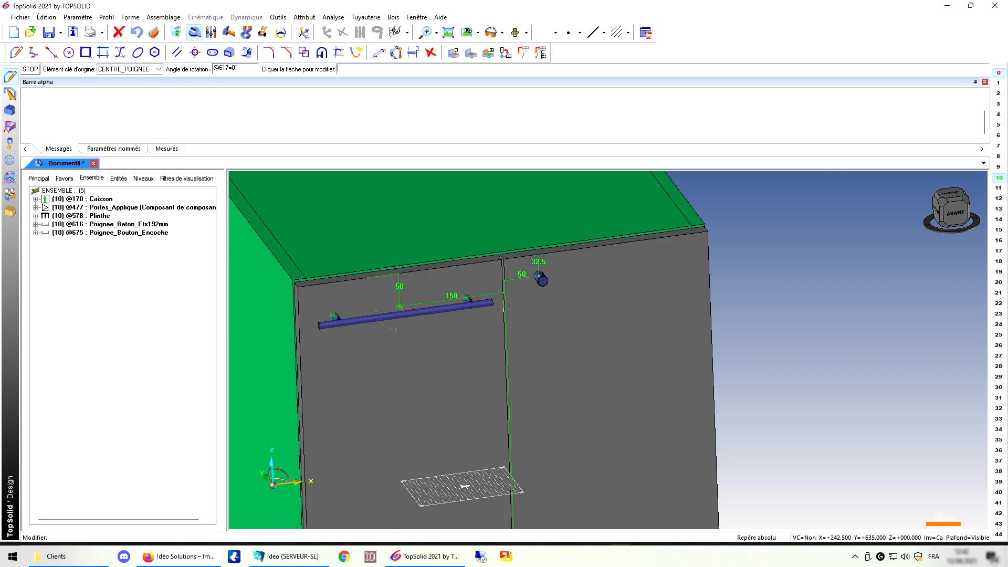
scroll(377, 314, "up", 1)
left_click(378, 315)
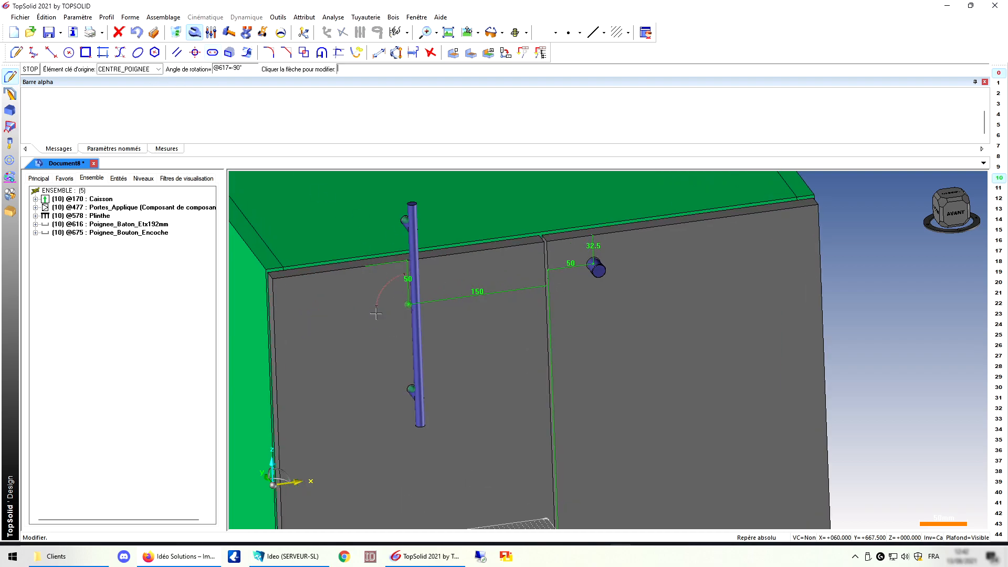
scroll(384, 314, "down", 1)
- Set the vertical bar handle's distances to 200 mm from the left door's upper edge and 50 mm from its inner edge
left_click(212, 32)
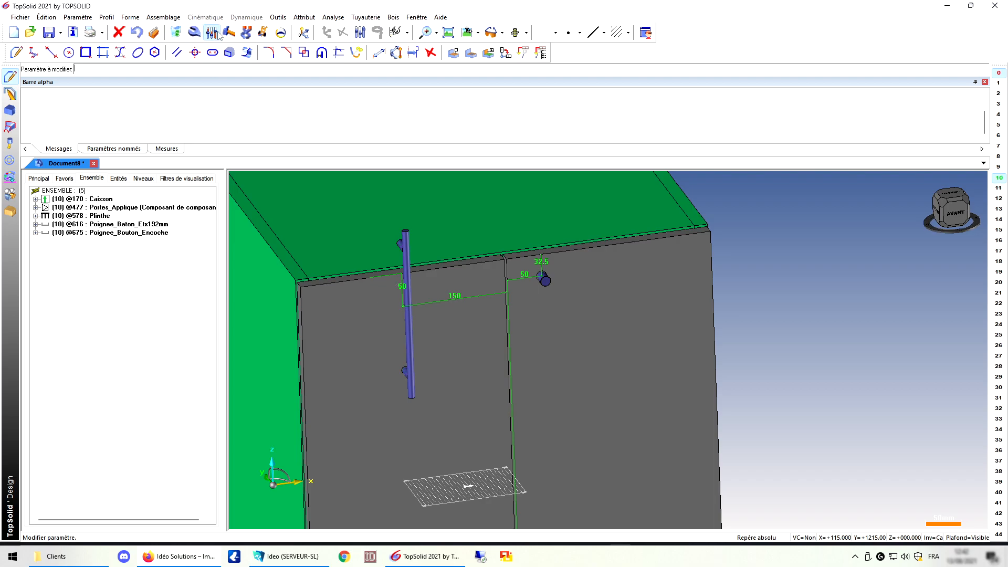
left_click(402, 286)
type("200")
key("Return")
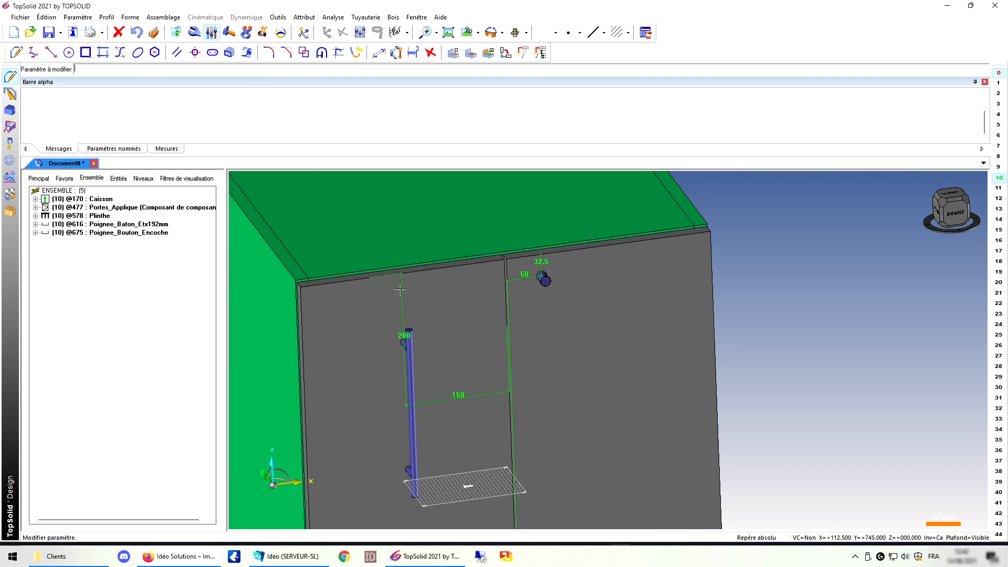
left_click(456, 395)
type("50mm")
key("Return")
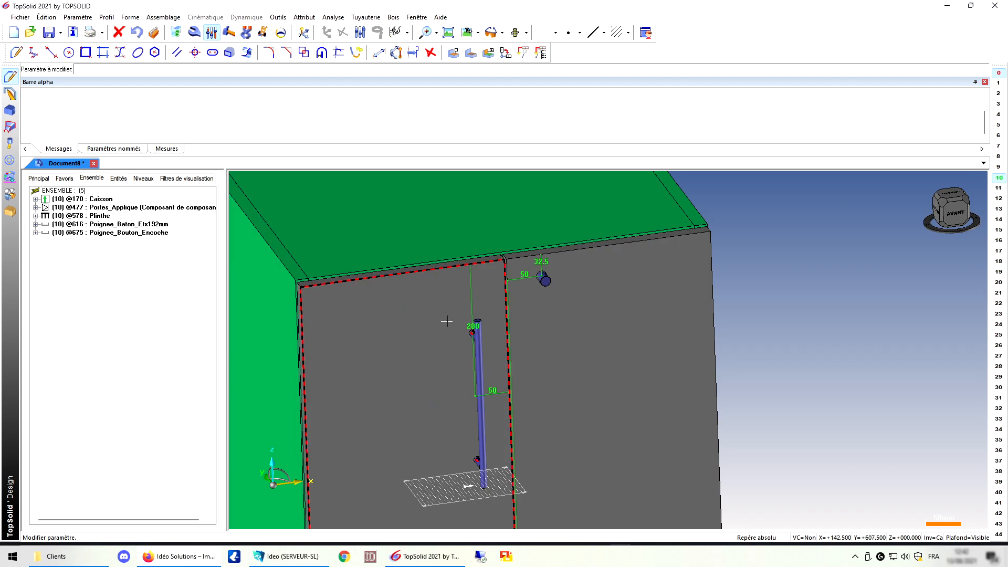
scroll(436, 299, "down", 3)
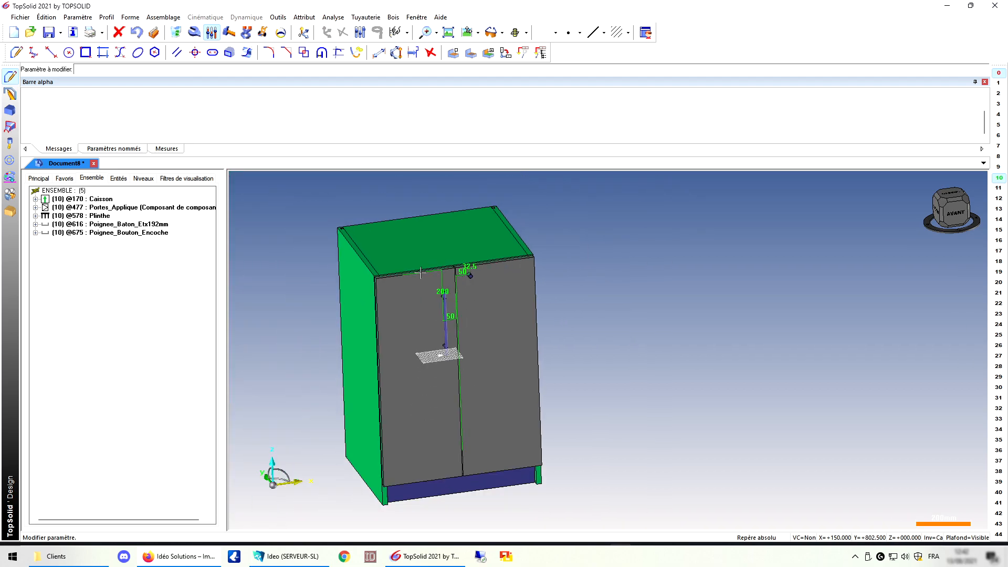
mouse_move(583, 287)
middle_mouse_down()
mouse_move(608, 333)
mouse_move(637, 317)
mouse_move(588, 276)
middle_mouse_up()
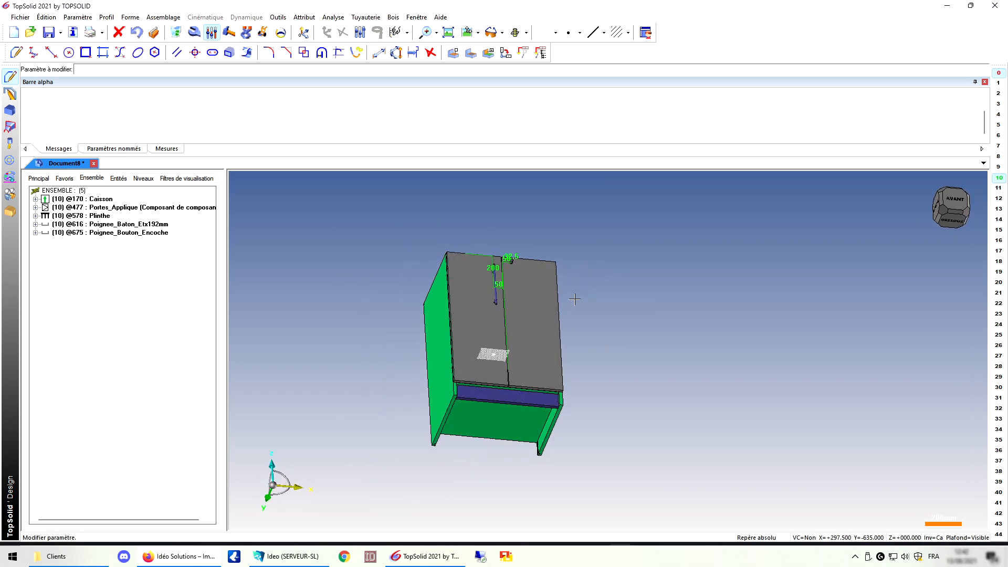
scroll(630, 413, "up", 1)
left_click(156, 36)
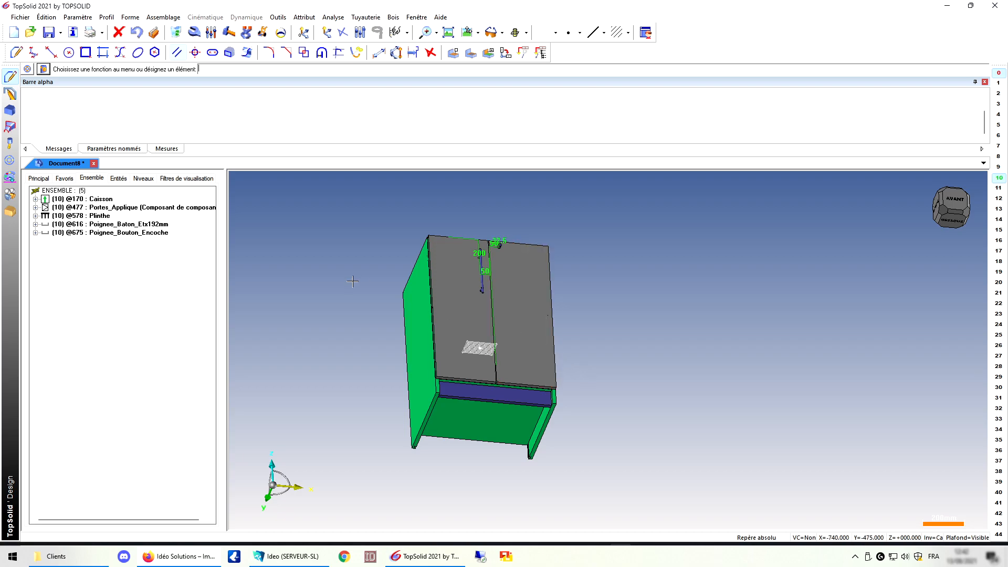
- Choose the Mini-Verin_Ø8 standard component with code VERD8BL_Ø8 from the Verin_Patins accessories of the Lmc standard
left_click(412, 229)
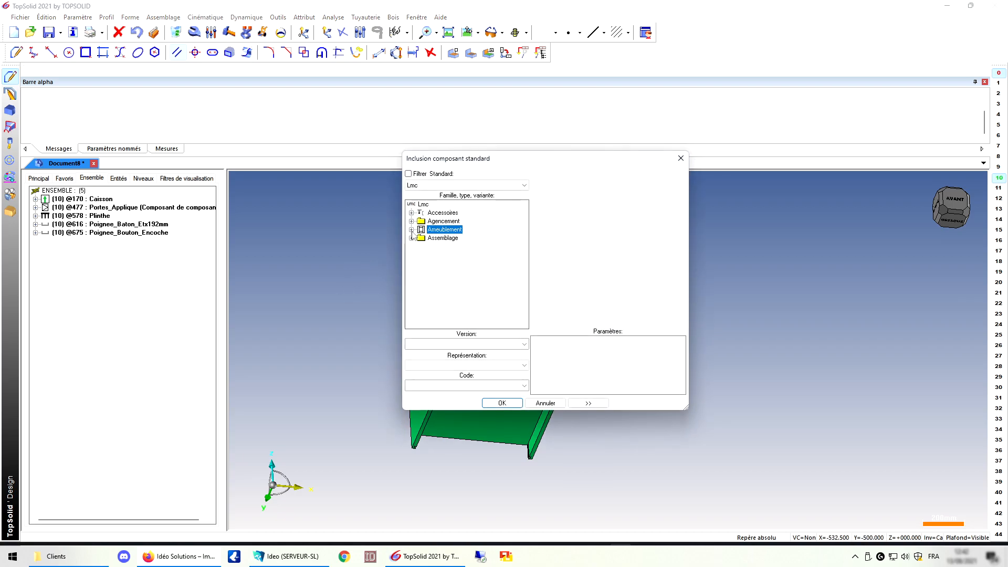
left_click(412, 213)
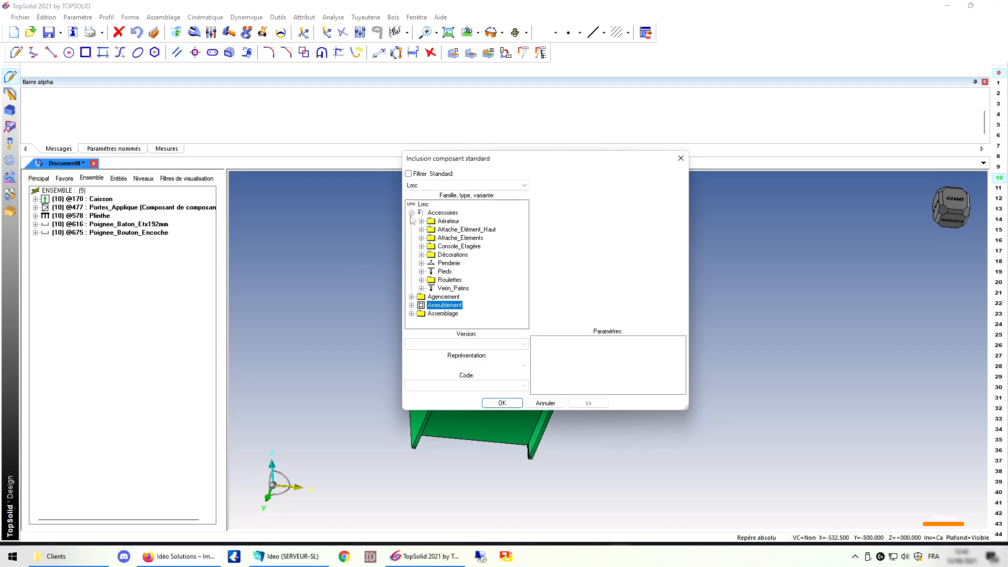
left_click(421, 289)
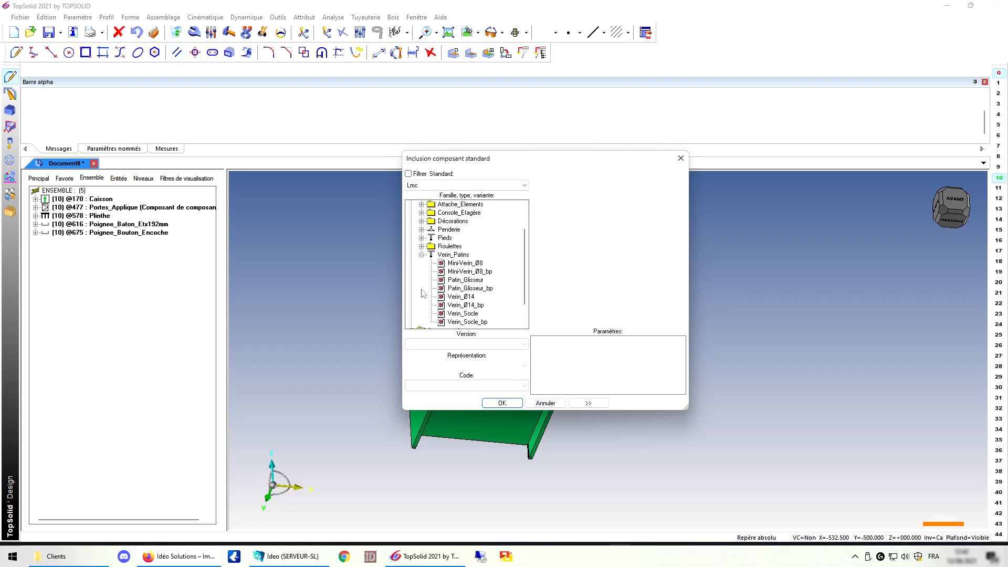
left_click(465, 263)
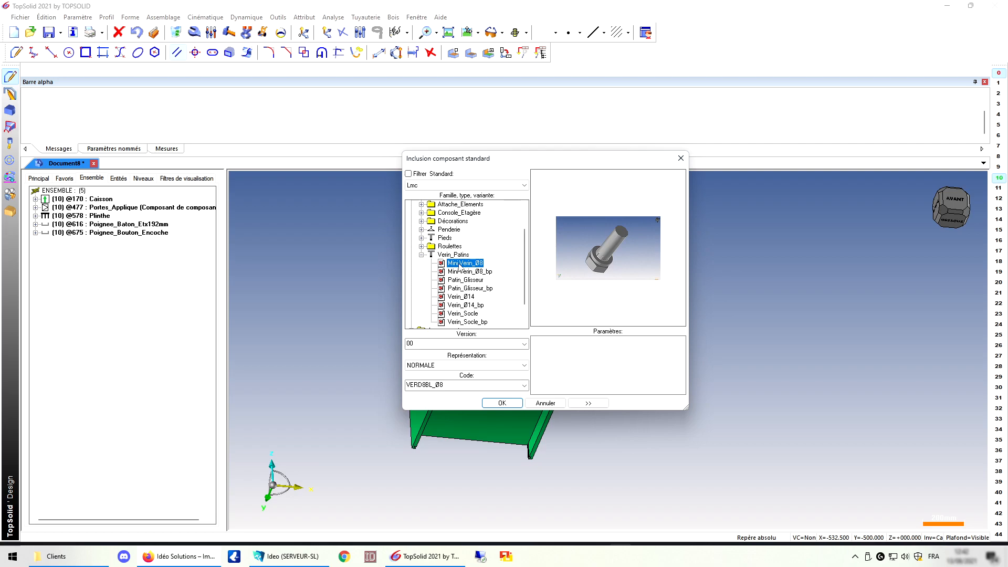
left_click(524, 385)
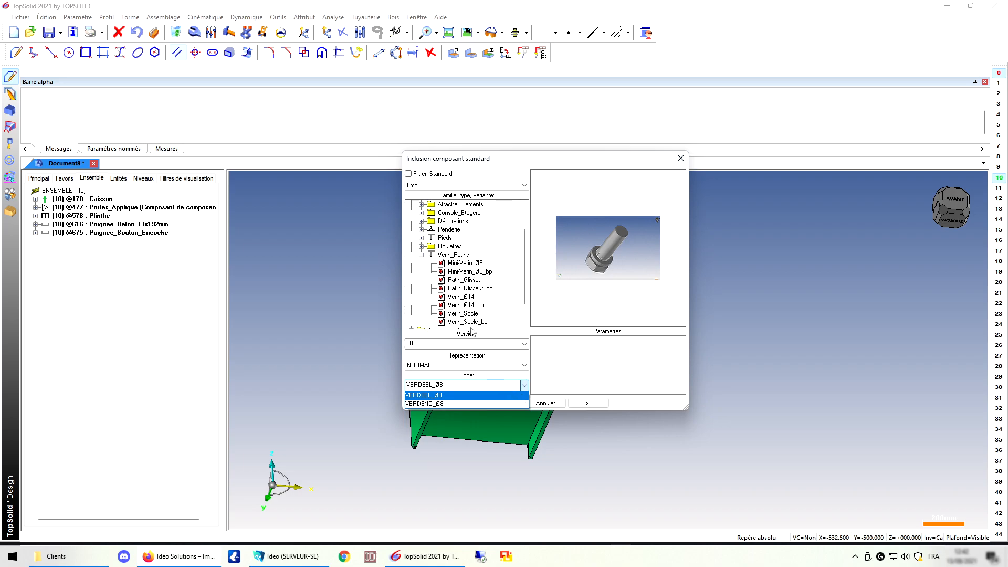
left_click(517, 395)
left_click(503, 403)
- Place the Mini-Verin_Ø8 under the left side panel, about 52.5 mm from its front edge and 9.5 mm from its outer edge, with its drilling process
scroll(449, 377, "up", 5)
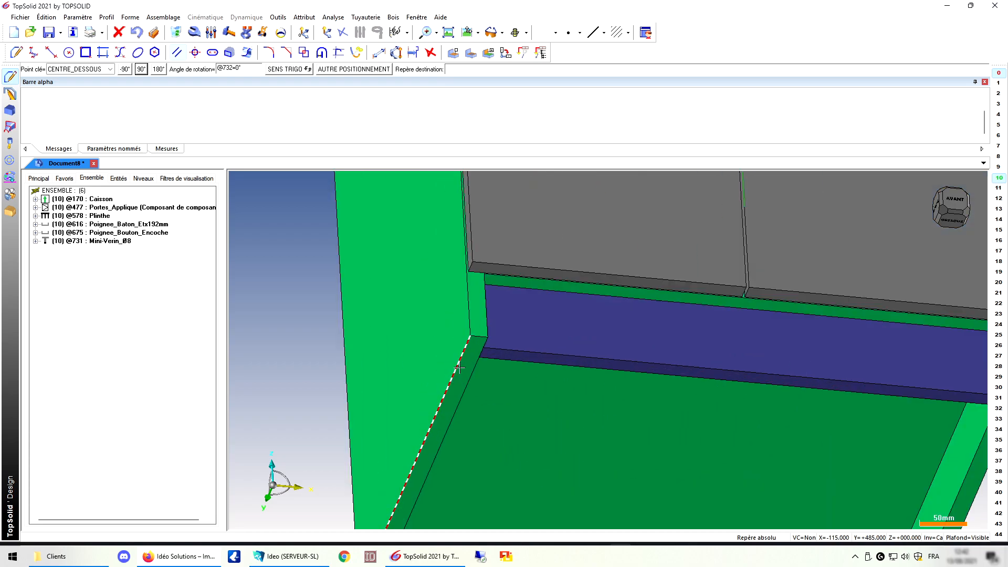
scroll(468, 364, "up", 3)
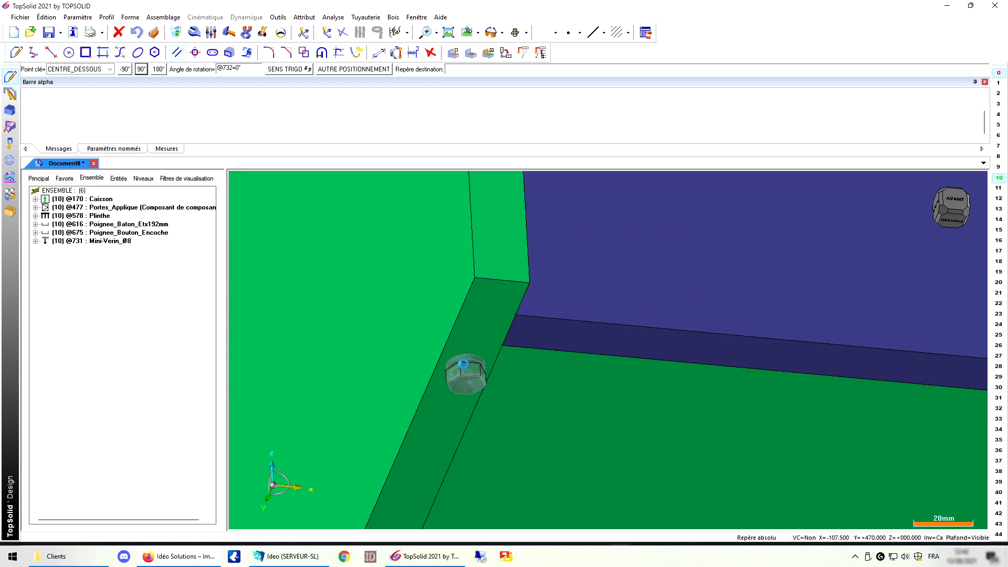
left_click(427, 371)
scroll(451, 331, "down", 3)
left_click(451, 331)
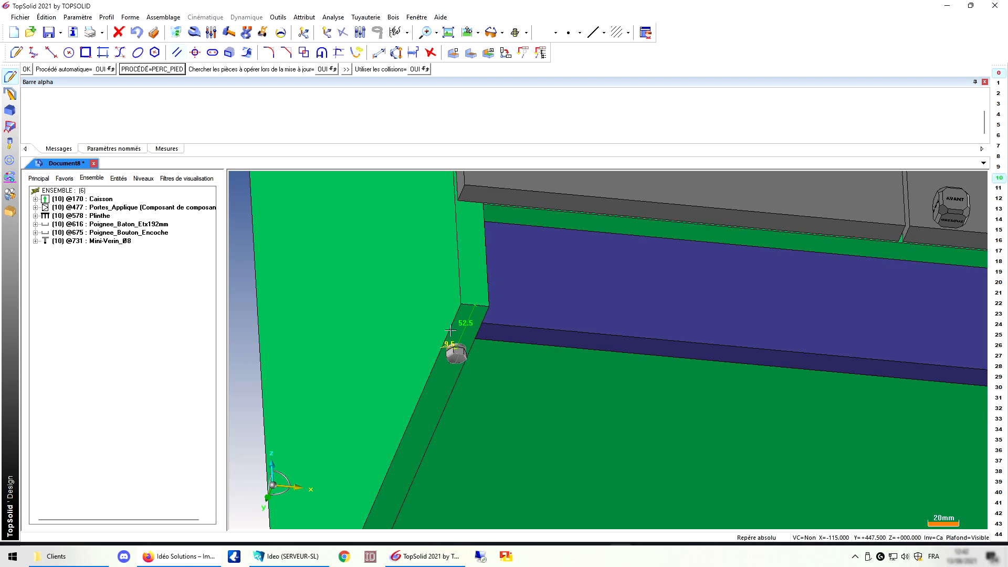
key("Return")
- Stop placing further copies and delete the Mini-Verin_Ø8 from the assembly
scroll(472, 328, "down", 3)
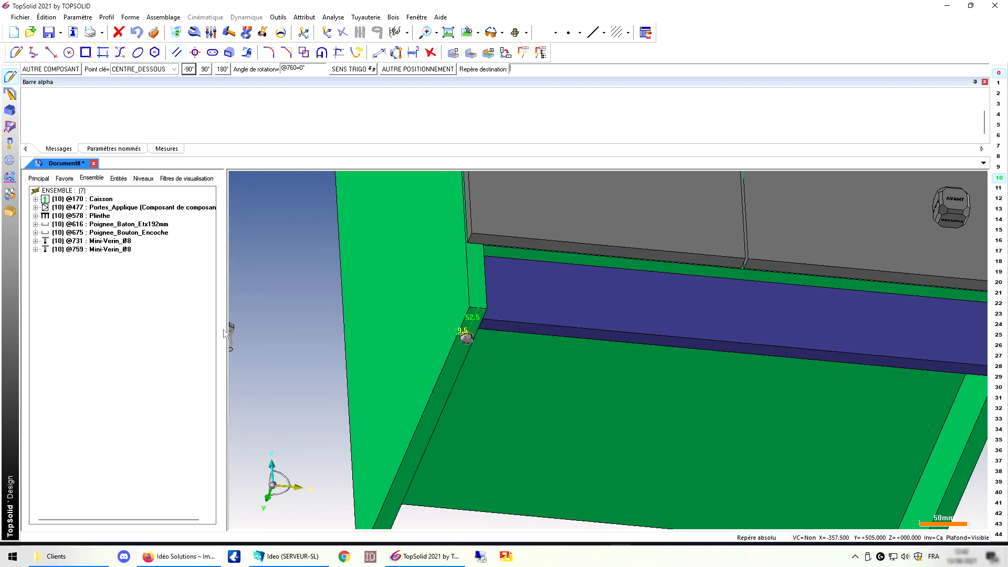
key("Escape")
right_click(105, 241)
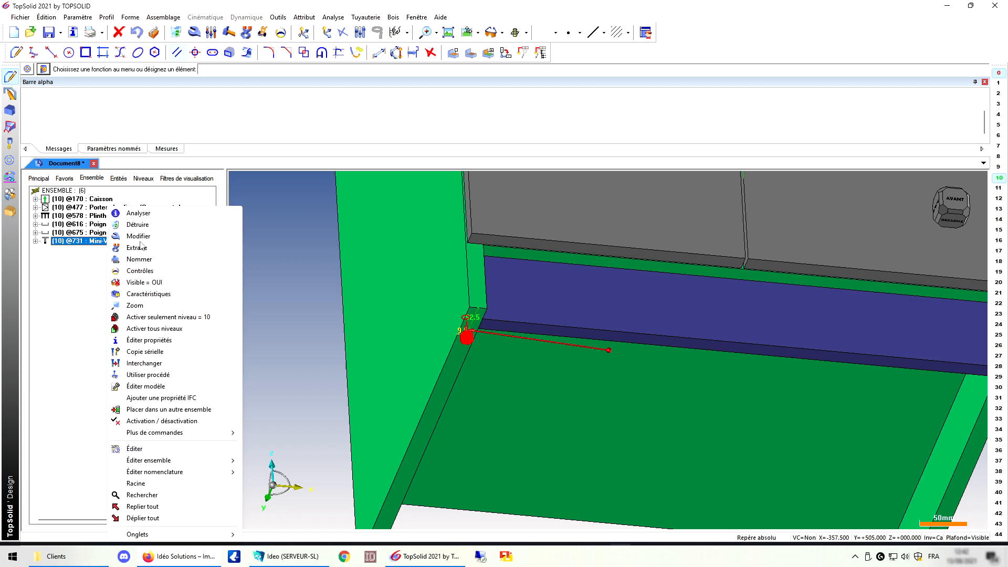
left_click(137, 224)
- Insert the Mini-Verin_Ø8_bp component inside the left side panel's block and accept its automatic drilling process
key("Return")
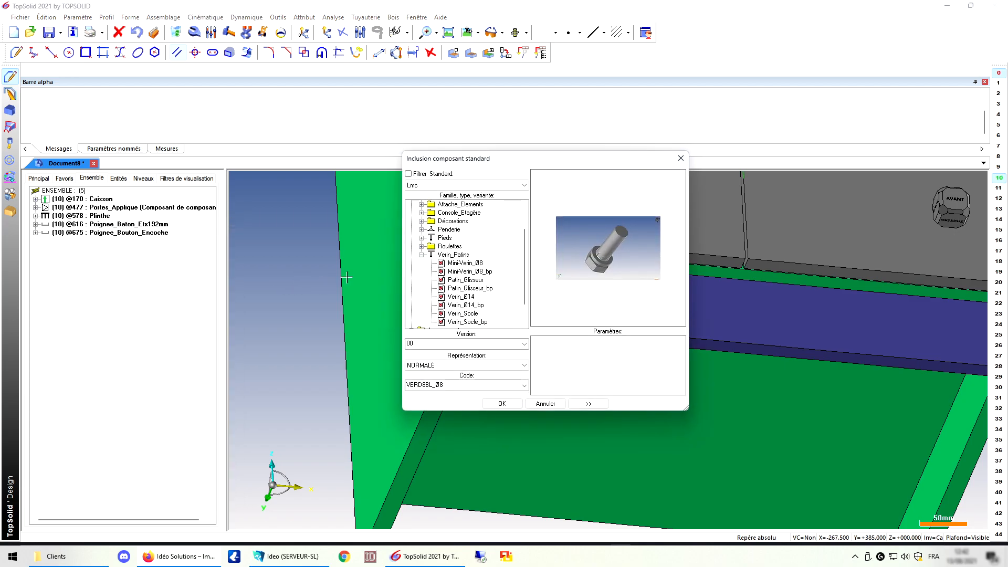
left_click(470, 272)
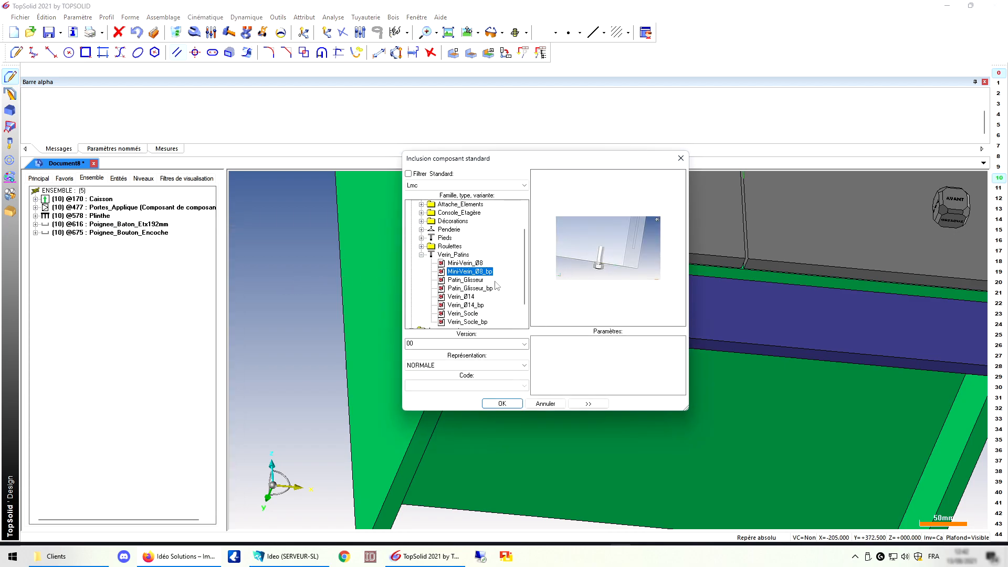
left_click(501, 403)
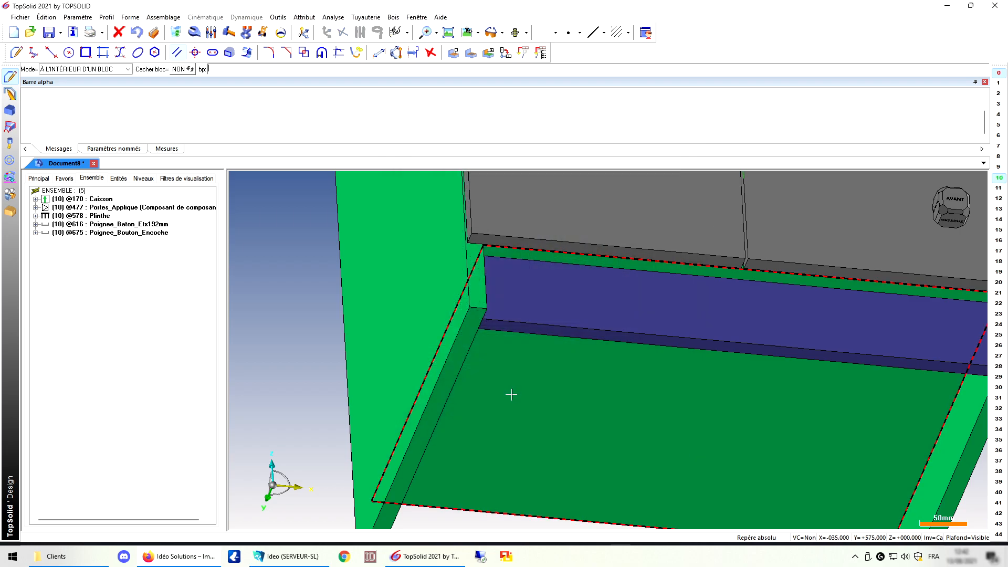
left_click(475, 275)
scroll(475, 275, "down", 5)
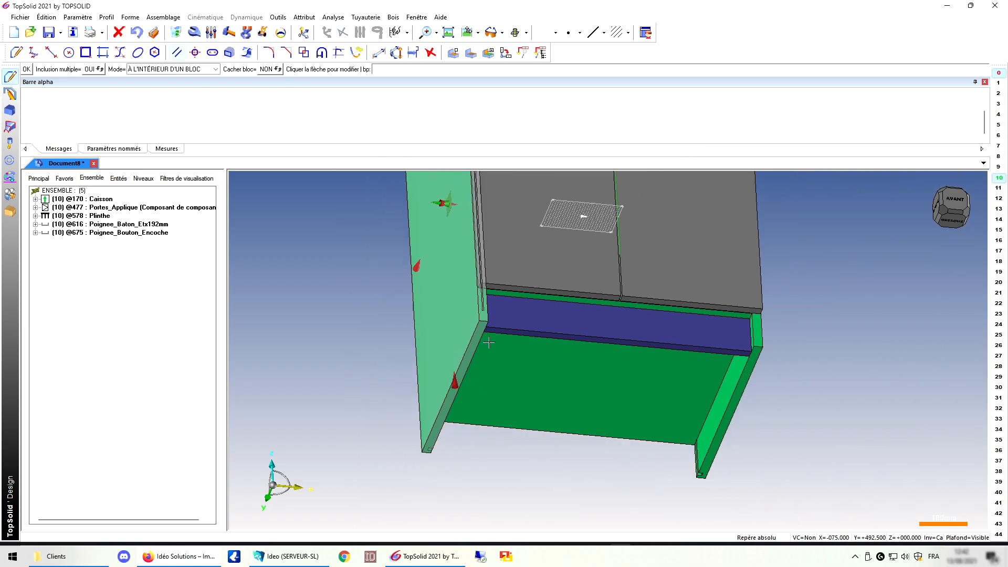
scroll(469, 196, "up", 3)
scroll(472, 262, "down", 4)
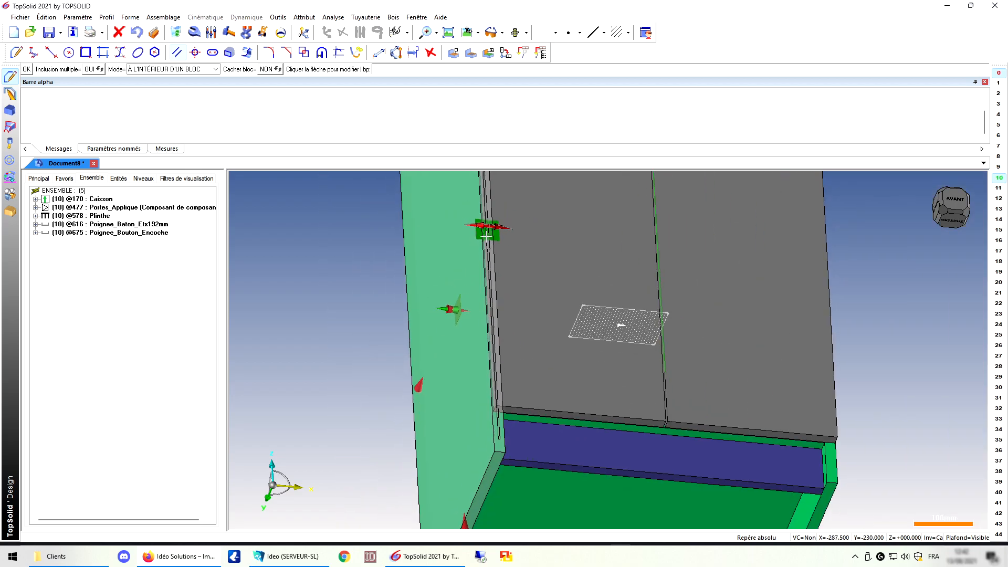
scroll(497, 382, "up", 2)
scroll(491, 343, "down", 2)
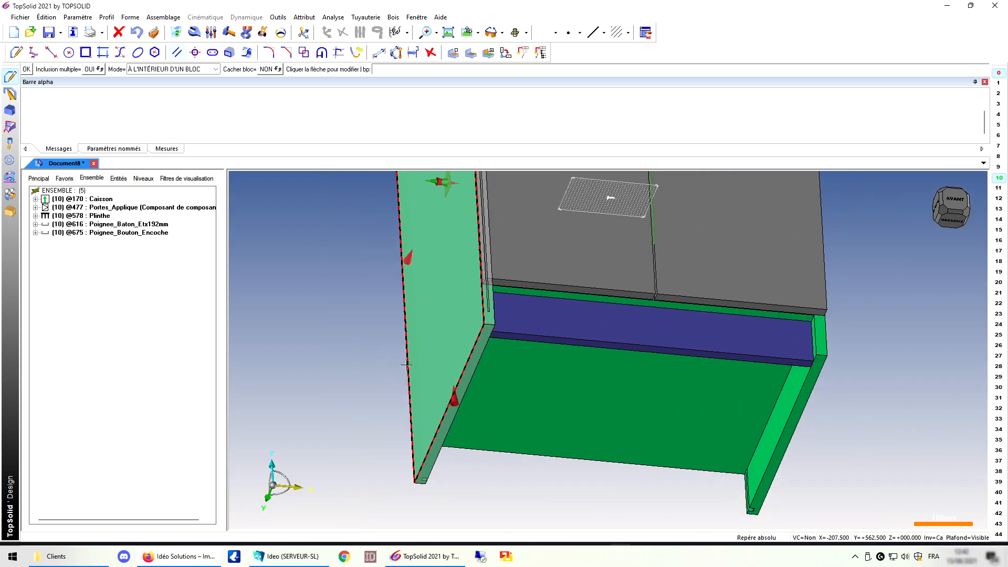
middle_click(386, 345)
scroll(406, 432, "up", 2)
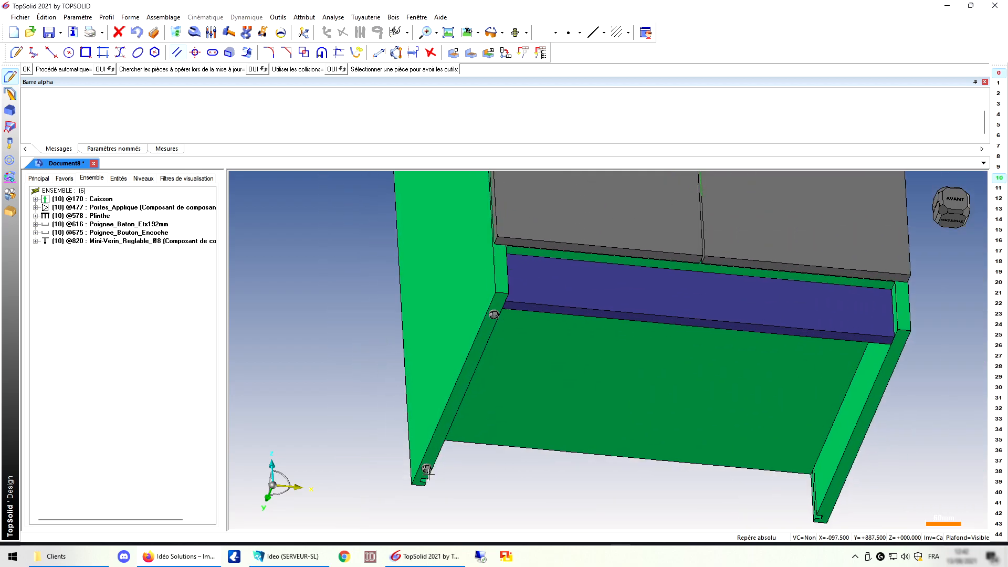
middle_click(336, 308)
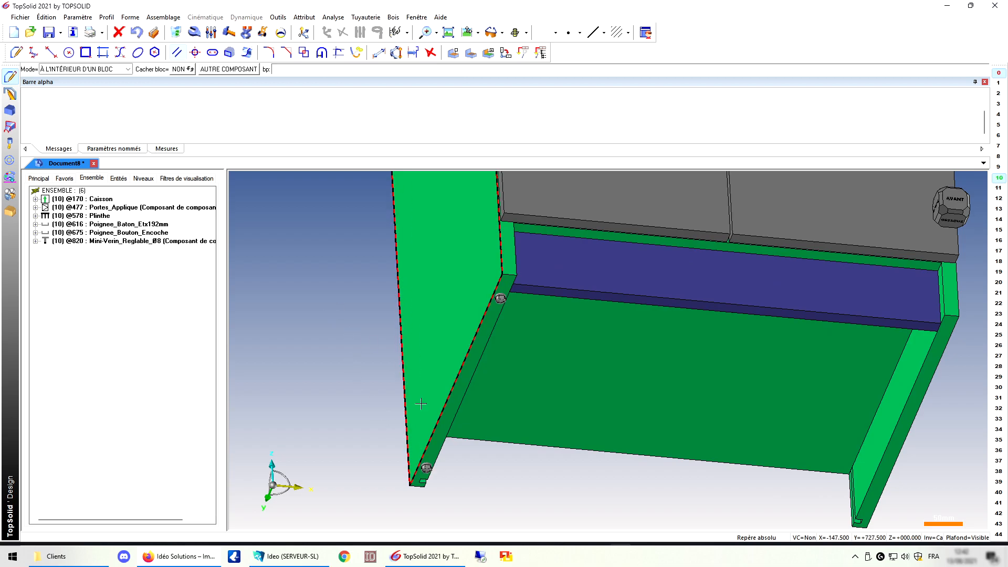
- Expand the leveler component in the assembly tree to examine its drivers and optional drivers
left_click(35, 241)
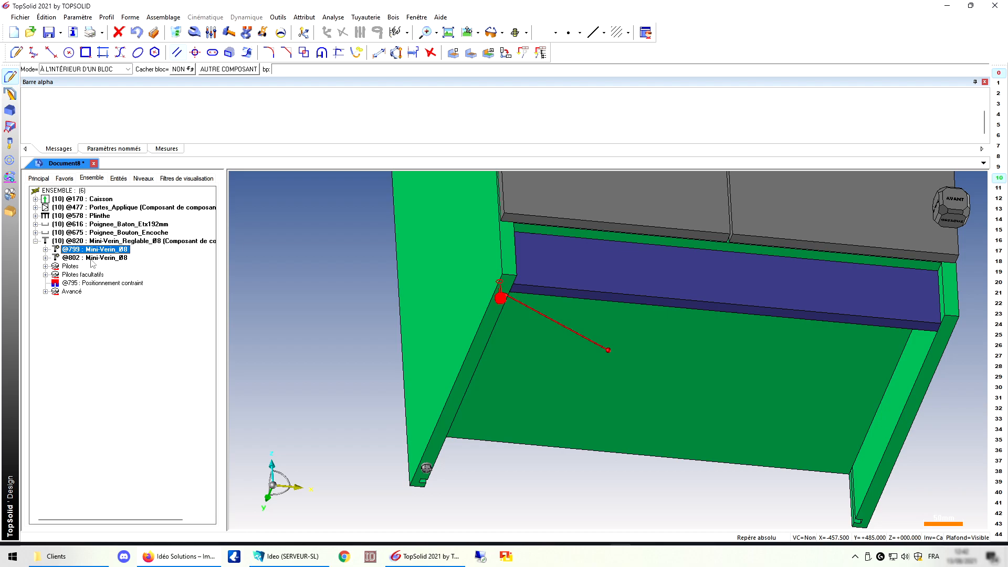
left_click(46, 266)
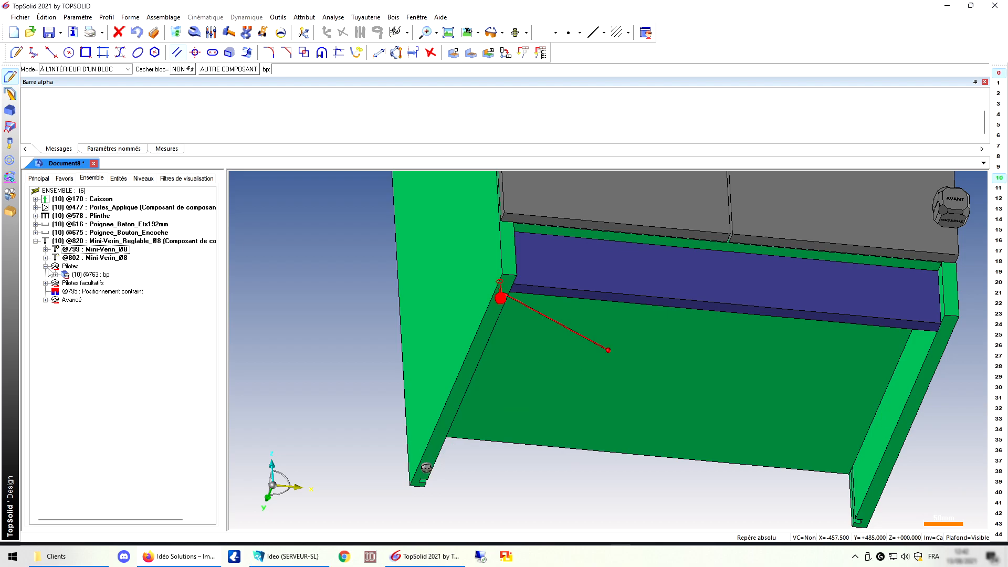
left_click(46, 283)
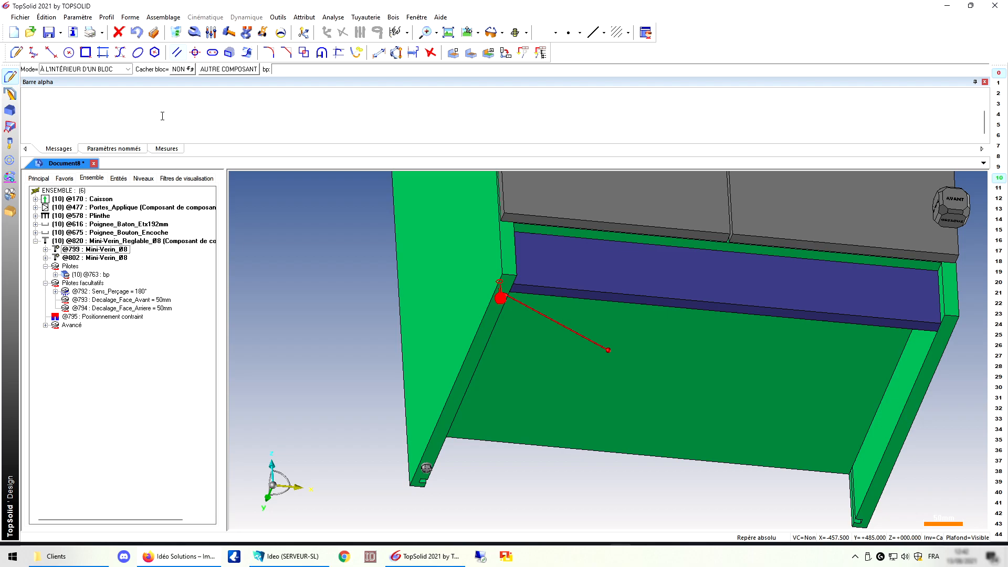
- Replace the rear leveler under the left side panel with Verin_Ø14, code VER30652_Ø14x52, and apply the change to the other Mini-Verin_Ø8
left_click(194, 32)
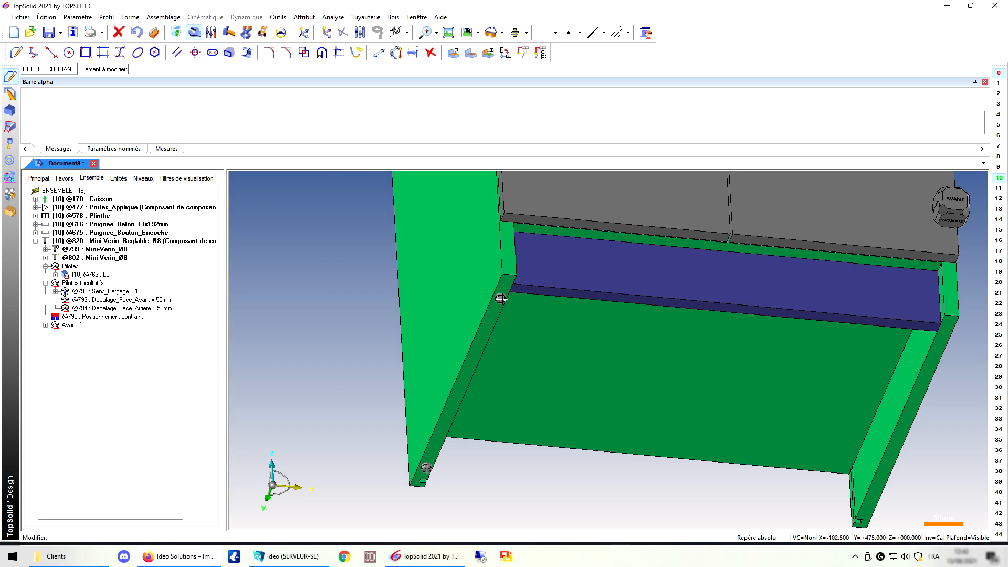
left_click(65, 72)
left_click(401, 199)
left_click(462, 381)
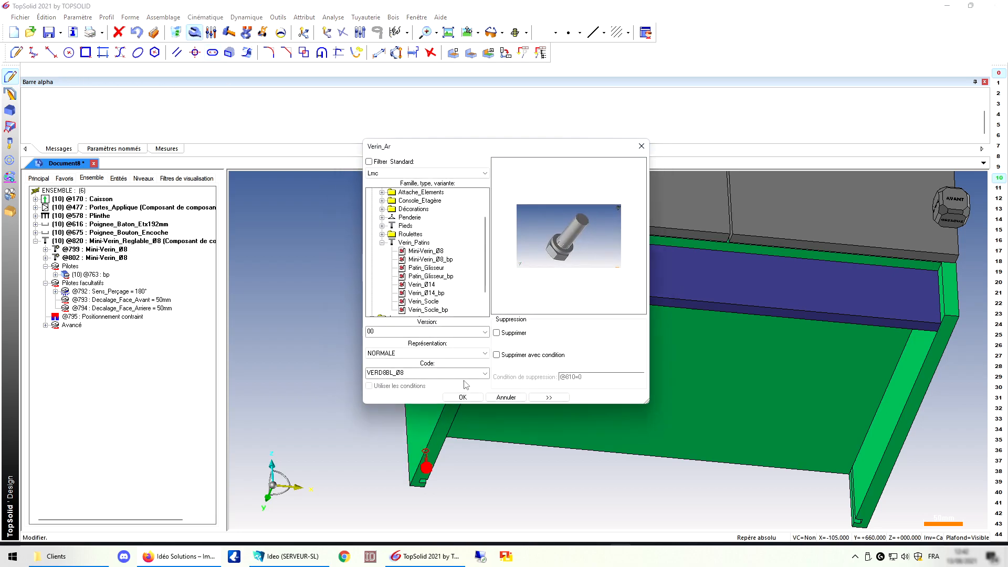
left_click(421, 284)
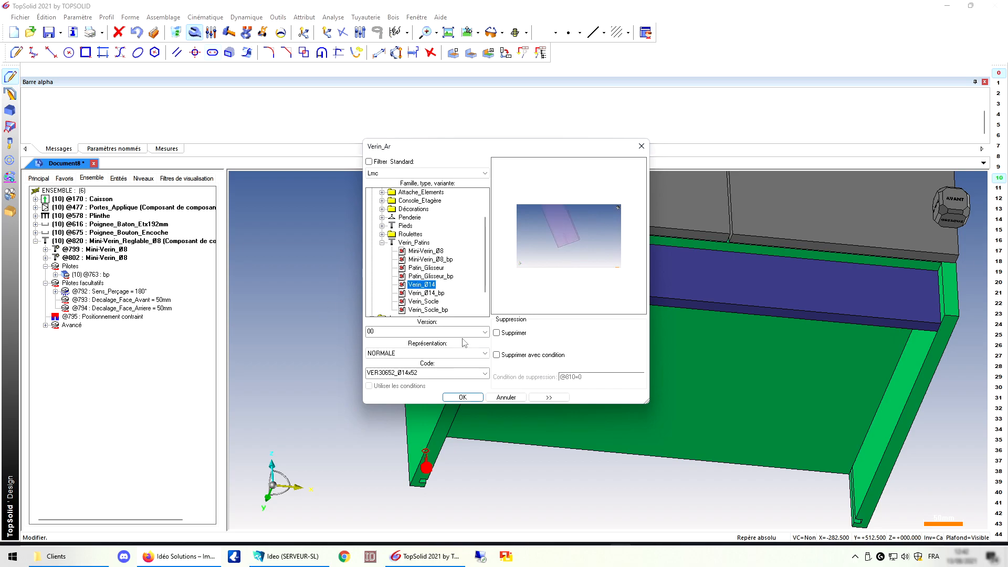
left_click(472, 398)
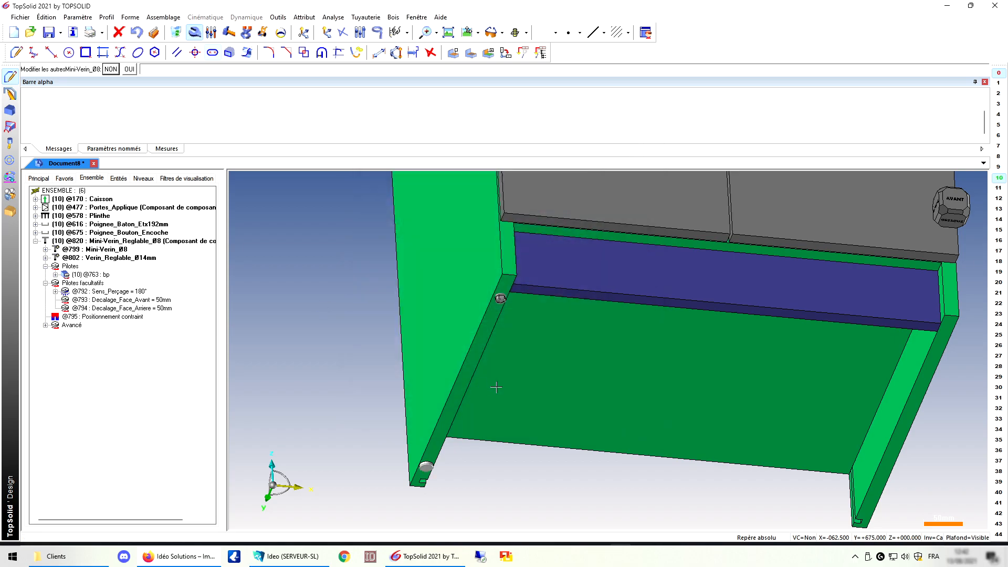
left_click(129, 69)
- Set the leveler component's Sens_Perçage driver to 0:Perçage_à_Gauche
middle_click_drag(609, 357, 419, 320)
scroll(339, 353, "up", 5)
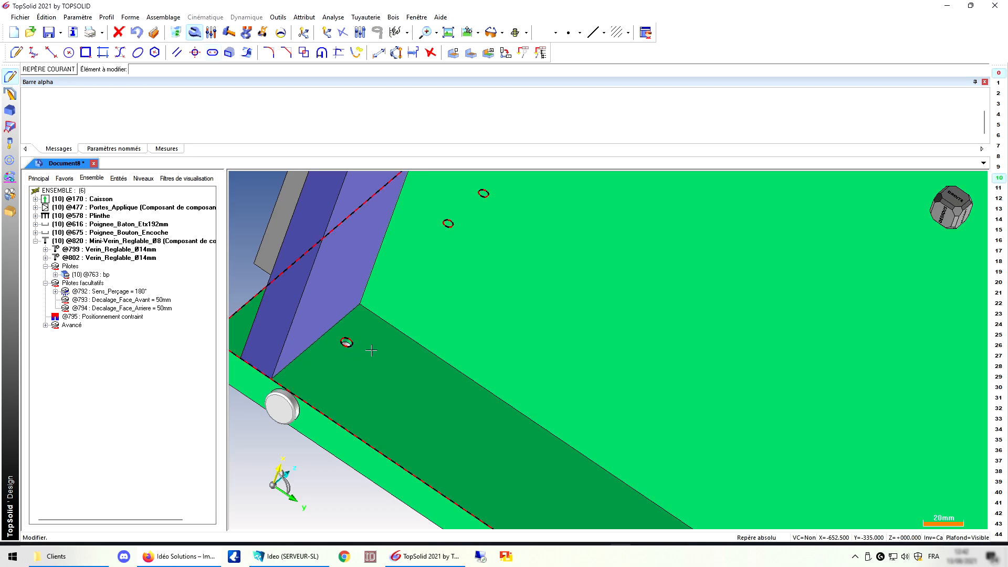
scroll(381, 343, "down", 2)
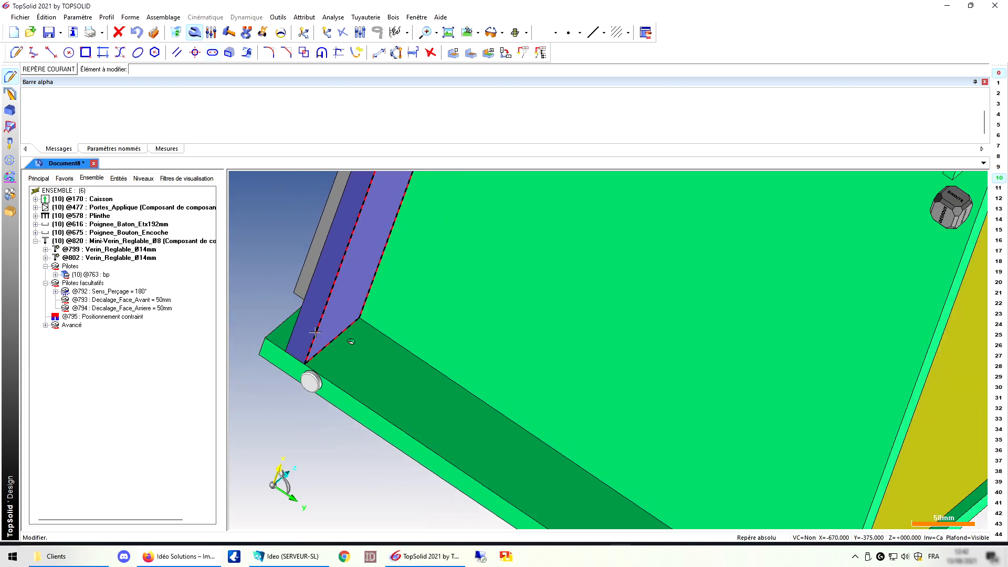
scroll(344, 343, "down", 1)
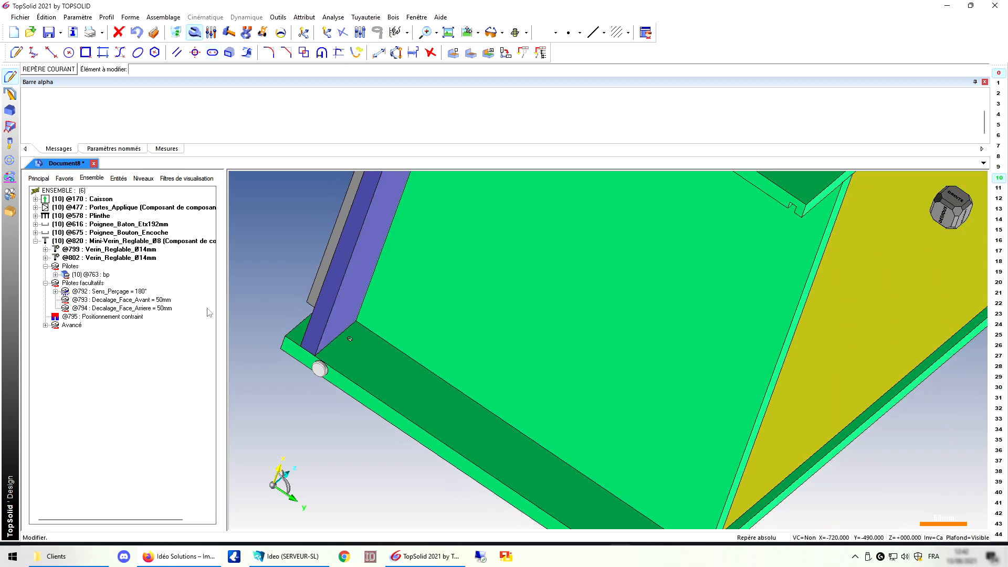
left_click(141, 292)
right_click(140, 291)
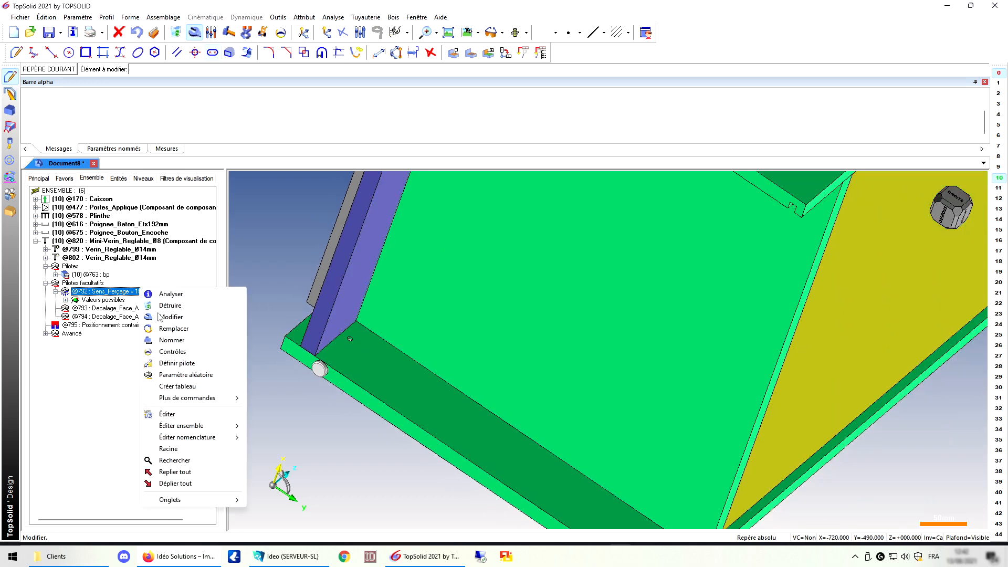
left_click(163, 316)
left_click(243, 68)
left_click(245, 85)
- Examine the leveler access holes on the outer face of the left side panel and the underside of the cabinet
scroll(366, 250, "down", 1)
middle_click_drag(366, 250, 557, 262)
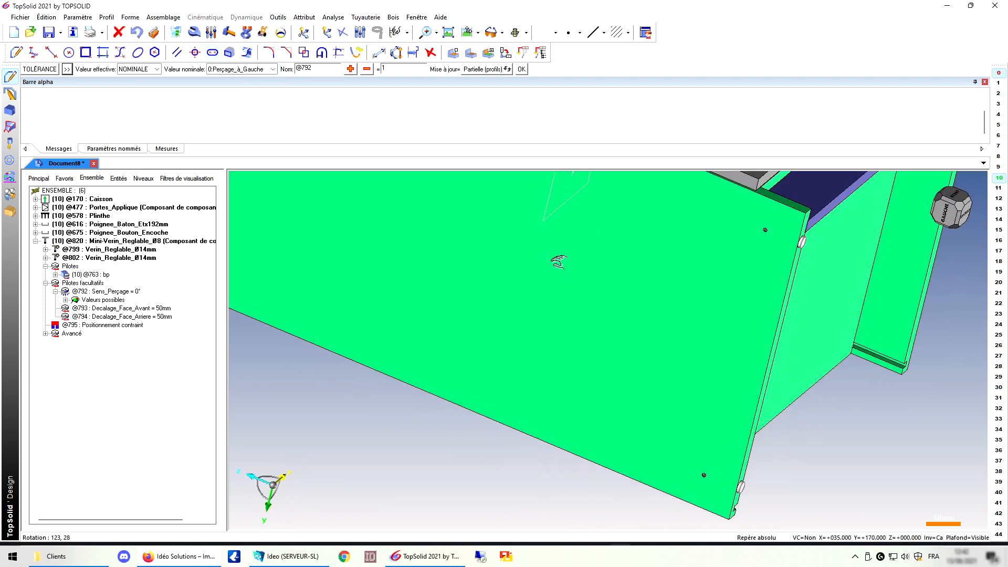
scroll(742, 237, "down", 1)
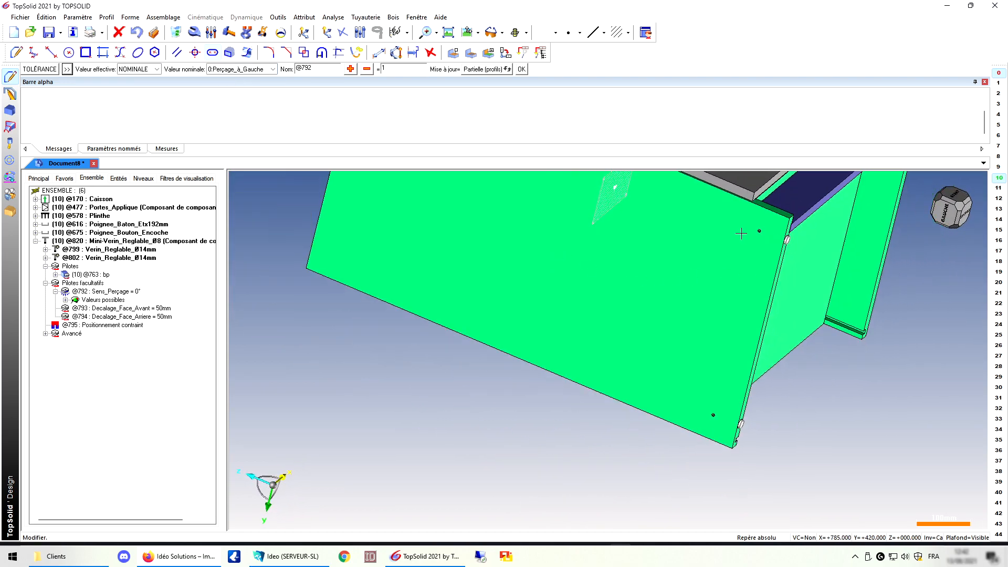
middle_click_drag(791, 258, 690, 238)
scroll(739, 234, "up", 2)
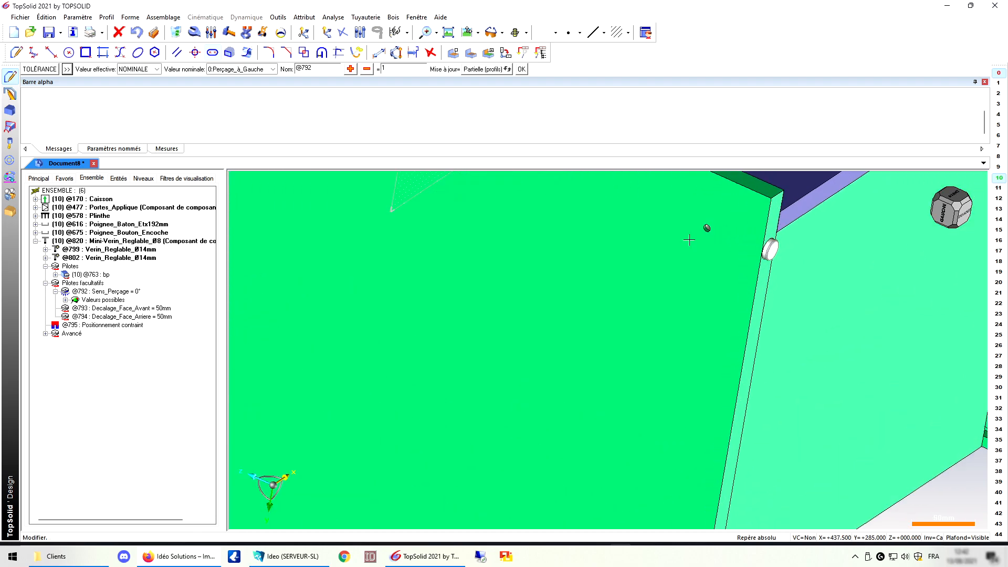
scroll(690, 239, "down", 1)
scroll(693, 243, "down", 2)
middle_click_drag(749, 266, 560, 292)
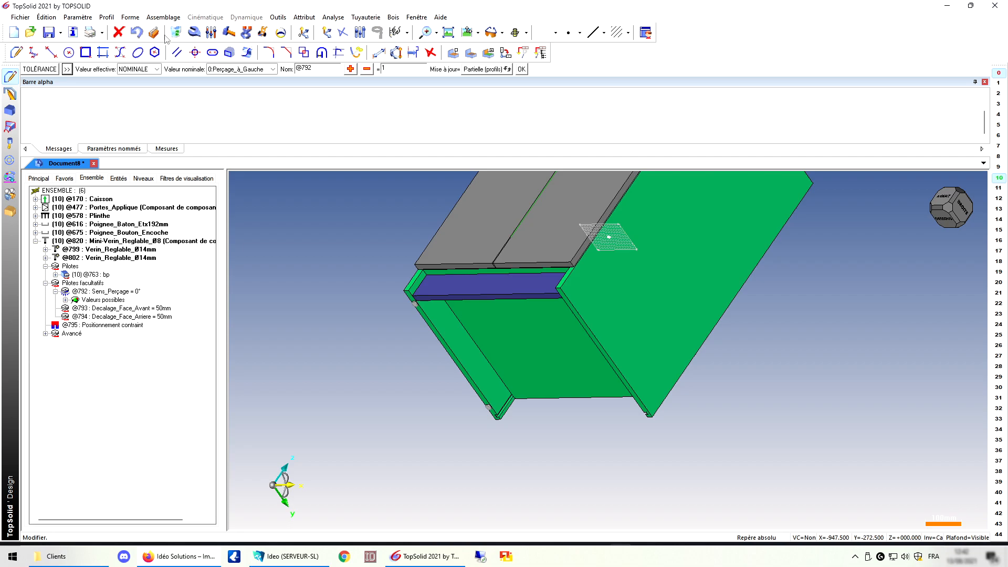
- Include the Verin_Ø14_bp component from the Lmc standard's Verin_Patins family inside the block of the side panel opposite the existing levelers
key("Escape")
key("Return")
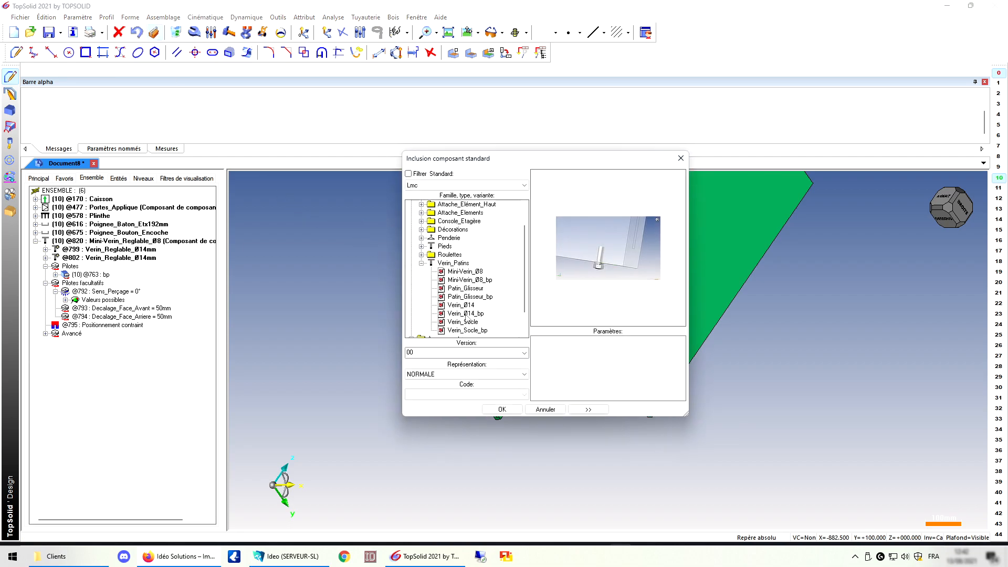
left_click(465, 313)
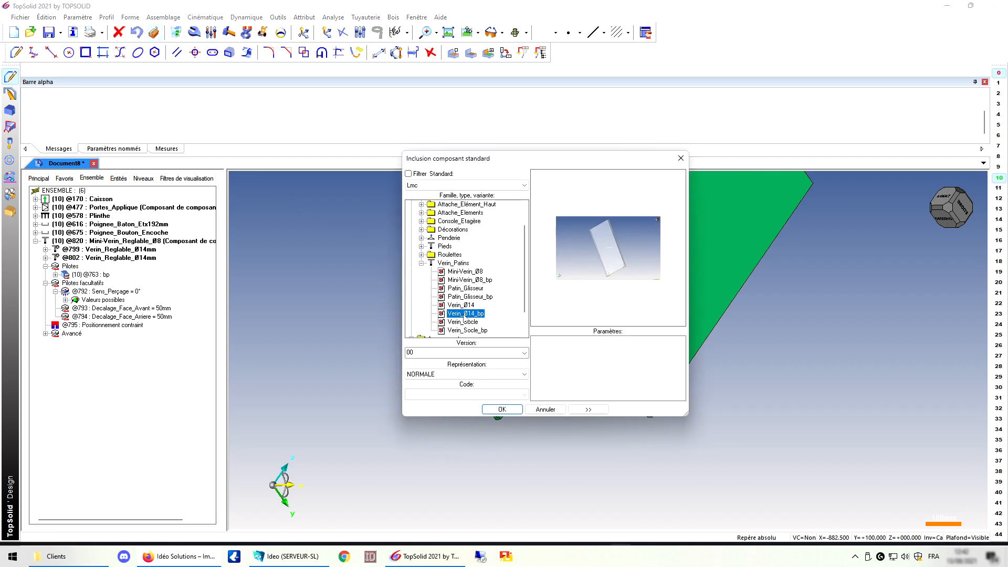
left_click(501, 410)
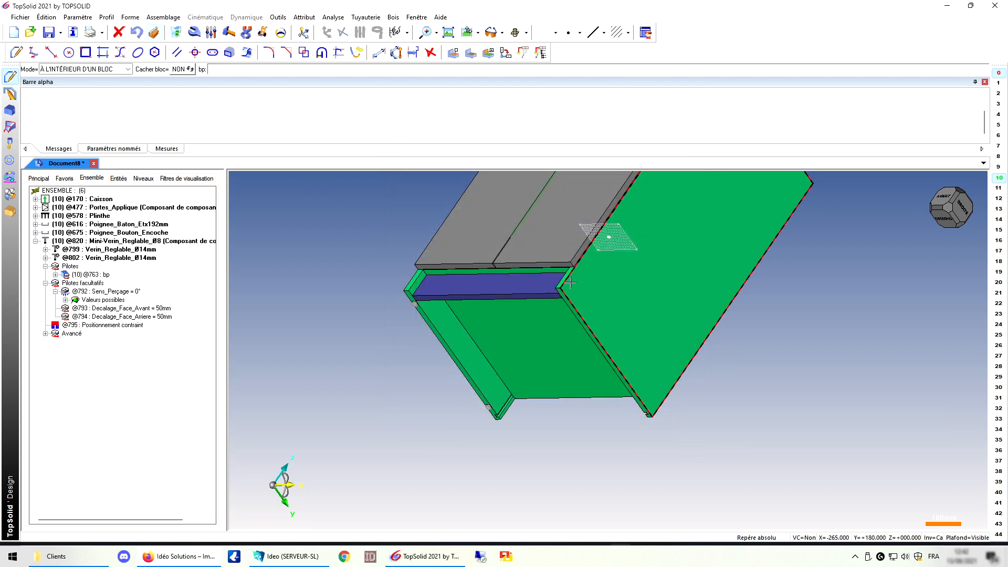
scroll(588, 279, "up", 3)
left_click(588, 279)
scroll(588, 279, "down", 5)
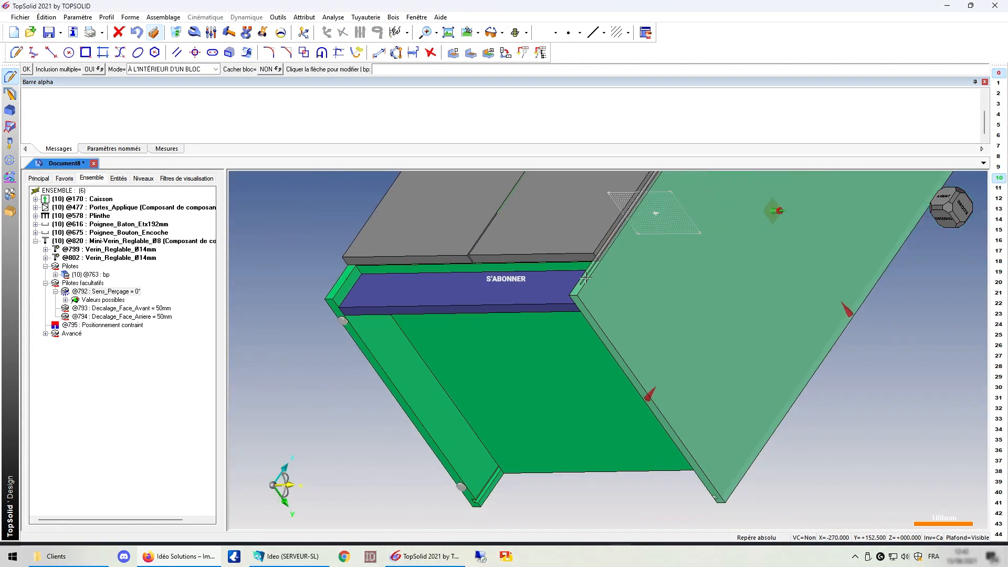
scroll(621, 366, "up", 3)
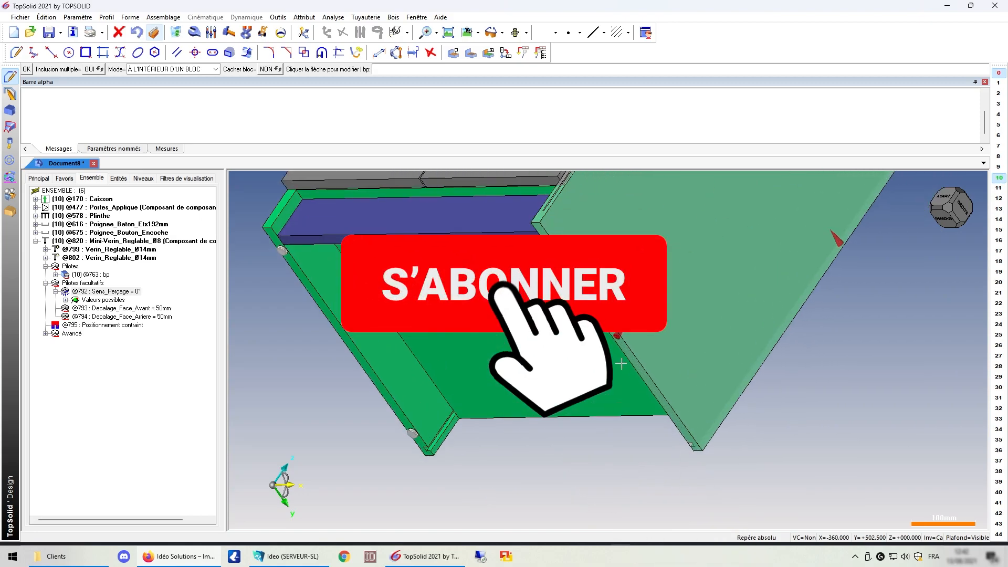
left_click(658, 339)
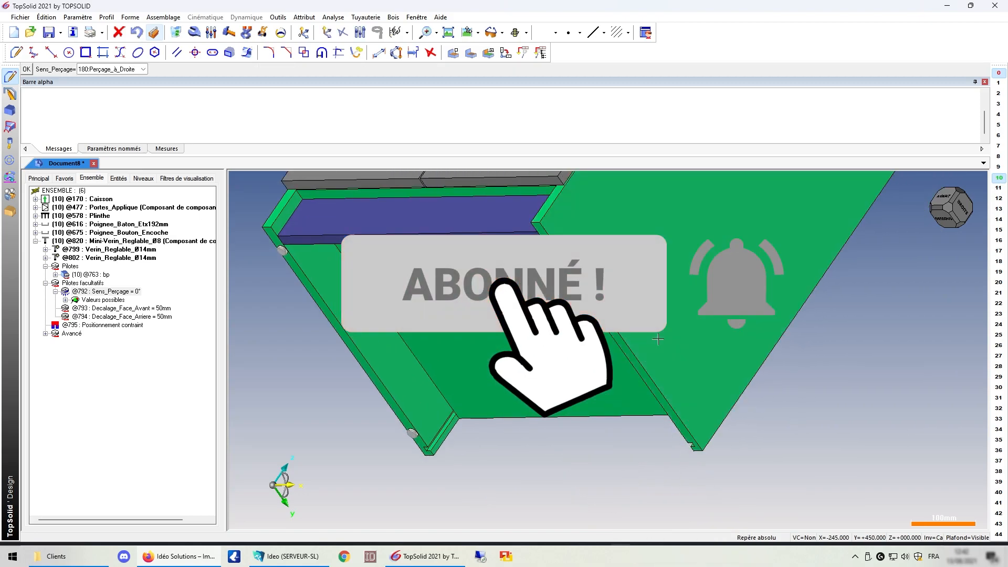
- Set the new Ø14 levelers' Sens_Perçage to 0:Perçage_à_Gauche and examine the cabinet
left_click(127, 70)
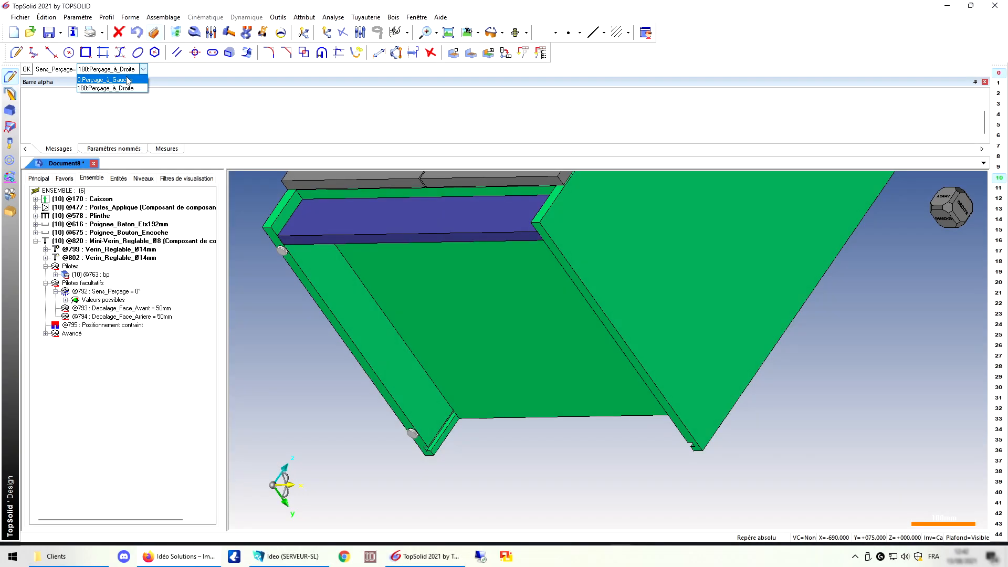
left_click(127, 79)
middle_click_drag(466, 322, 568, 335)
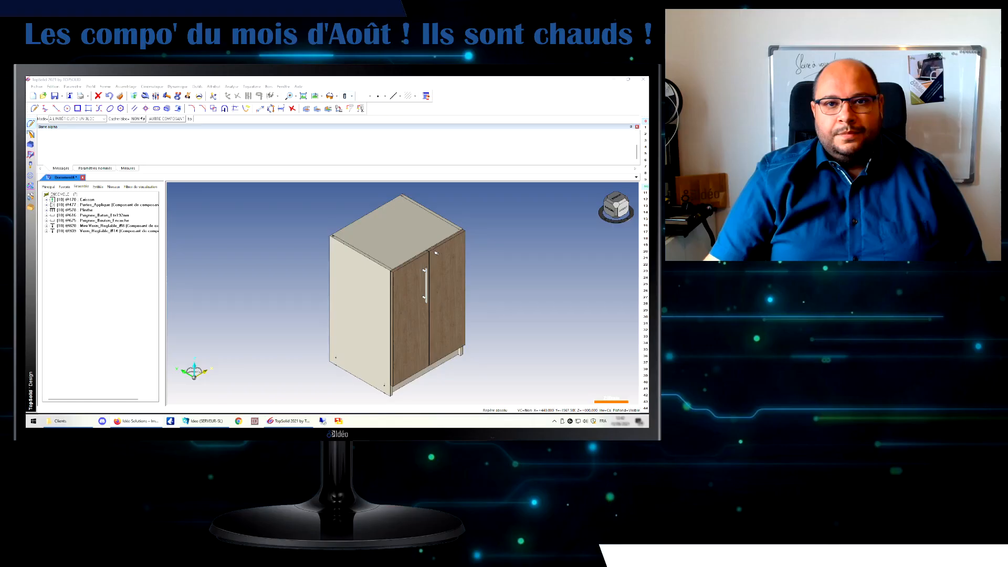